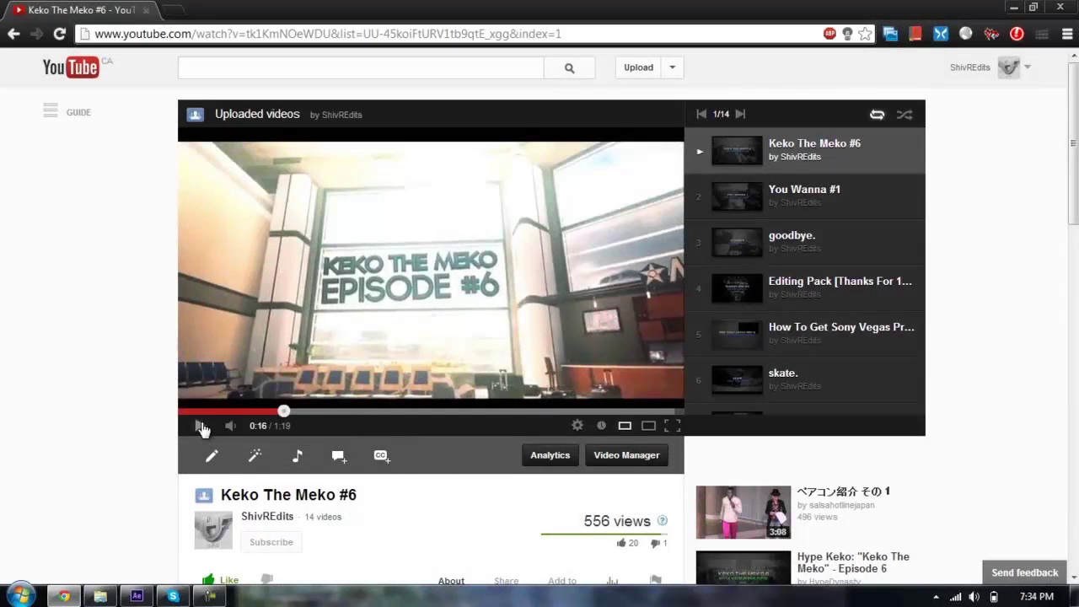
Play the Keko The Meko #6 video and pause it at 0:25 on the round-winning kill
left_click(201, 427)
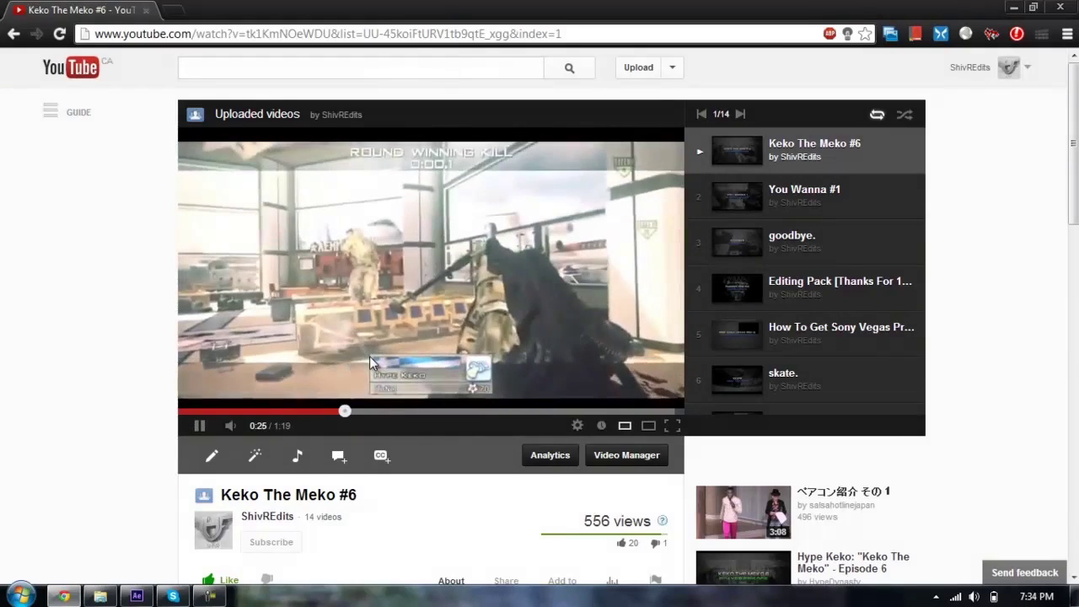
left_click(371, 363)
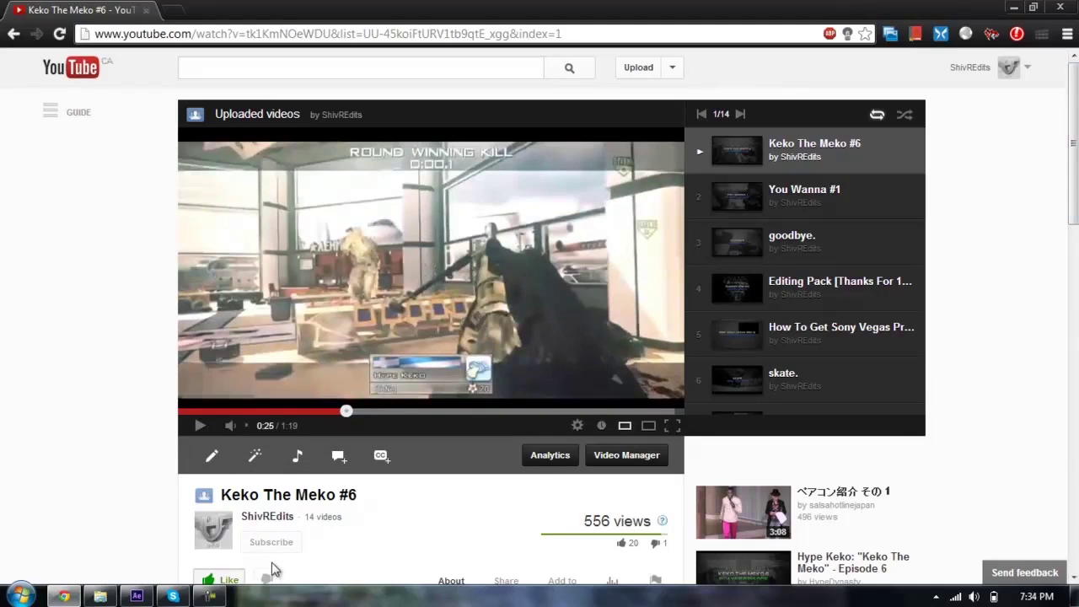
Delete Wave Warp, Curves and Directional Blur from the Effects layer and park the time at 0;00;07;02
left_click(150, 601)
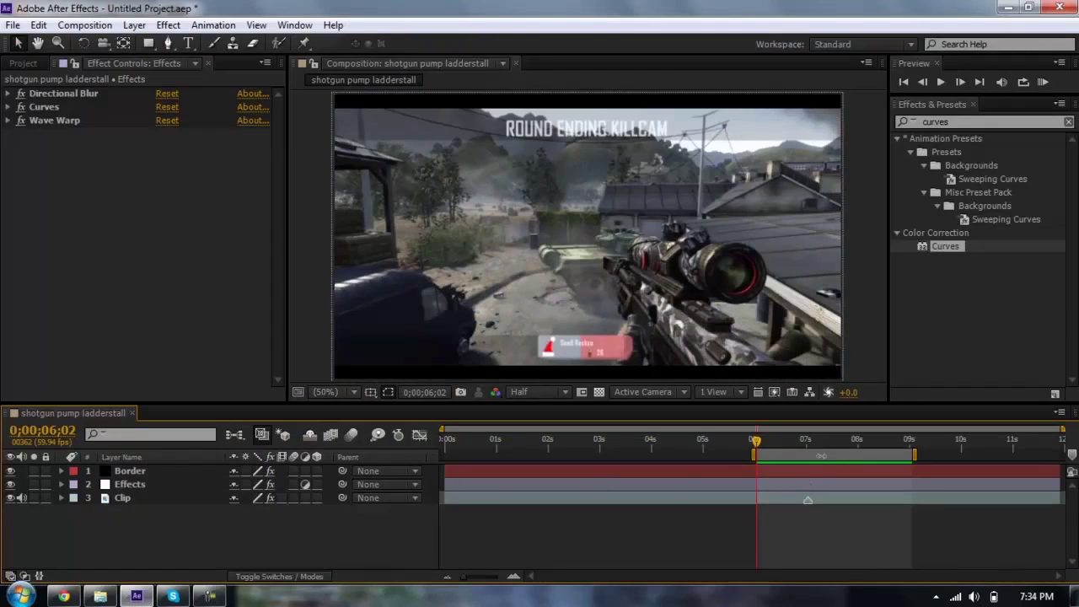
left_click_drag(757, 447, 869, 443)
left_click(42, 120)
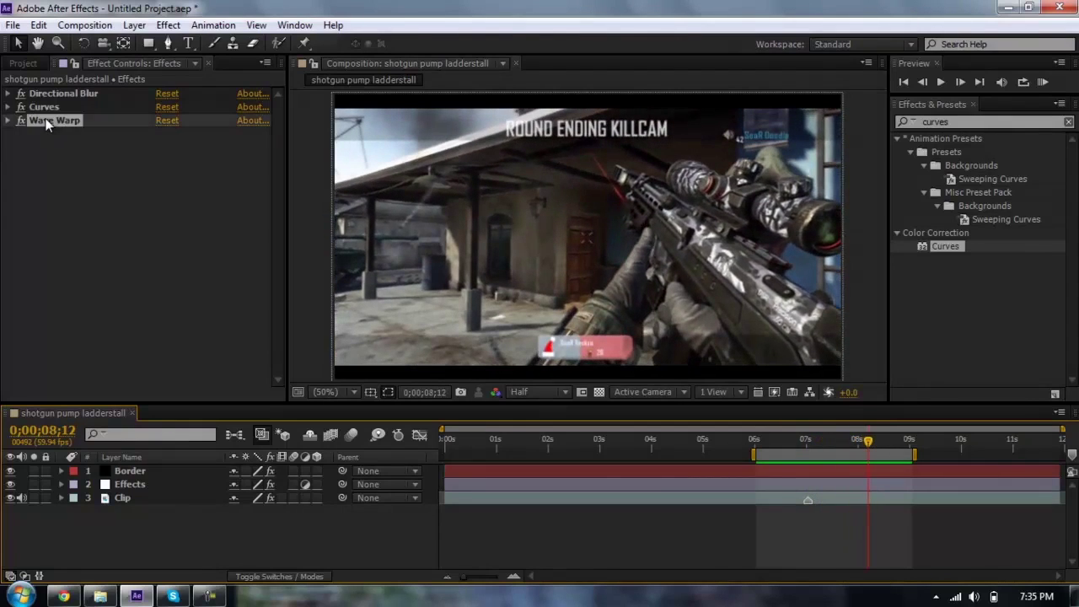
left_click(52, 103)
left_click(57, 96)
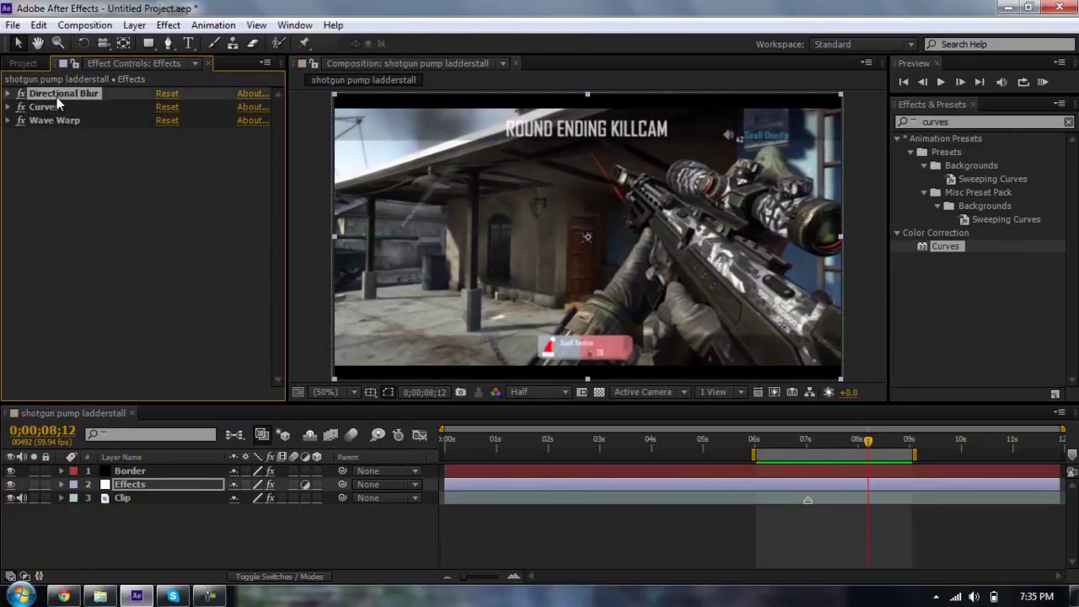
left_click(55, 120, "shift")
key("Delete")
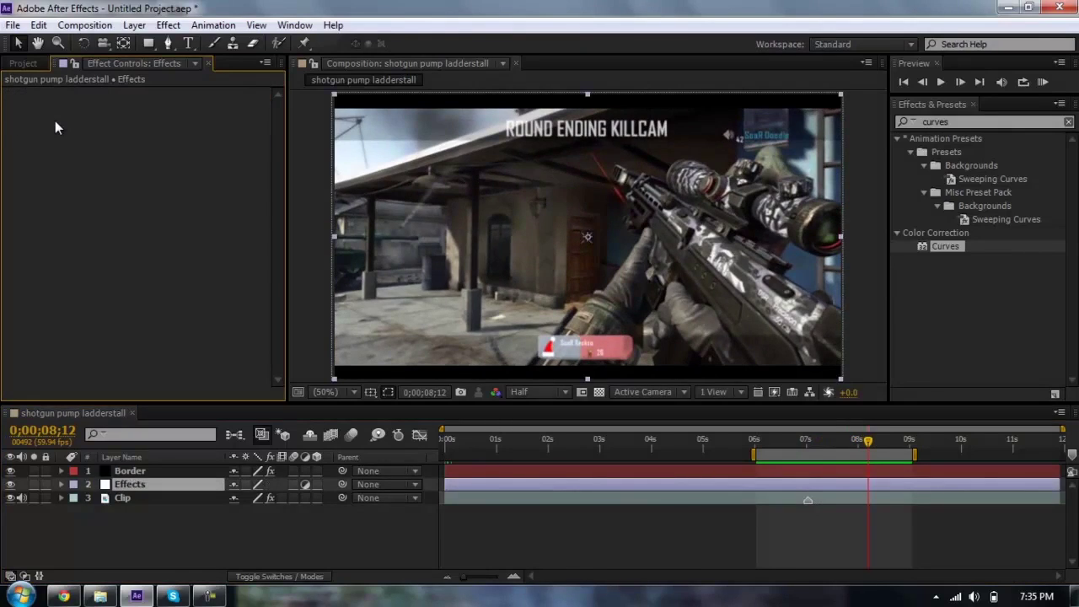
left_click(805, 440)
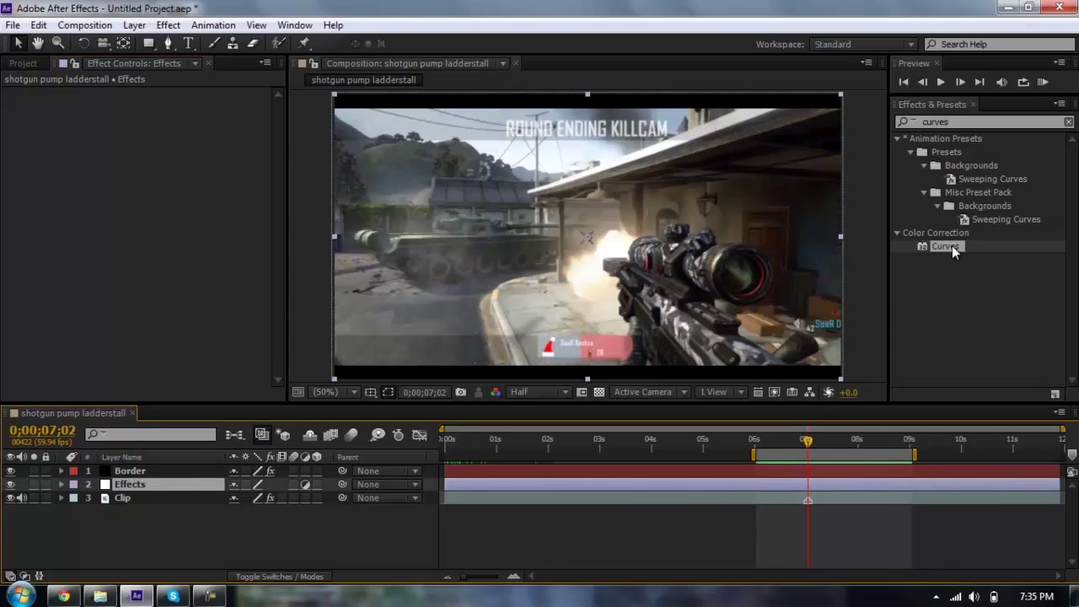
left_click(1069, 122)
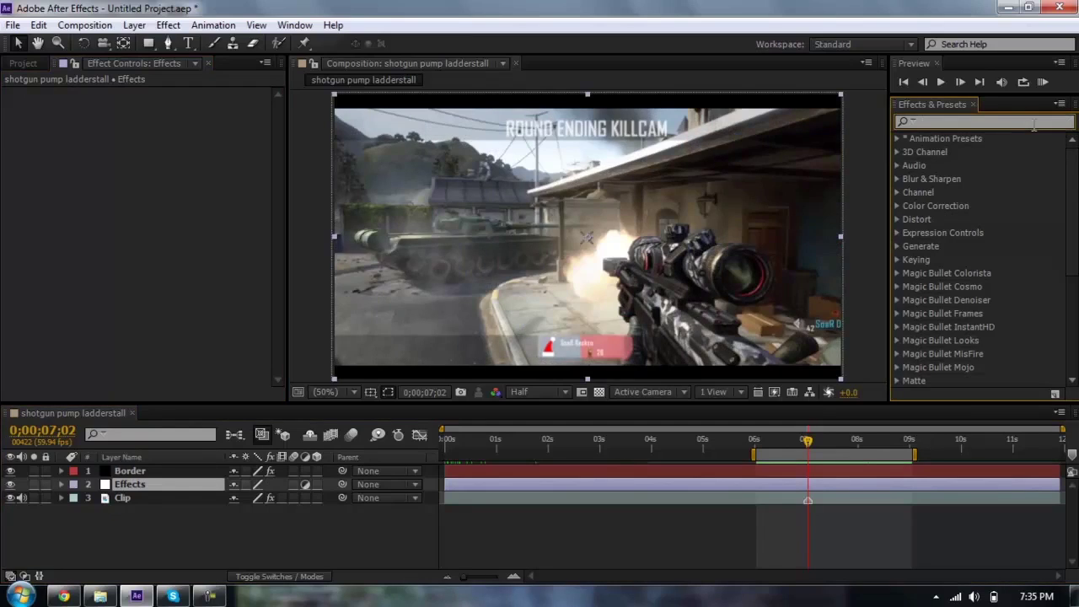
Apply Wave Warp from Effects & Presets to the Effects layer, keeping the Sine wave type
type("wave warp")
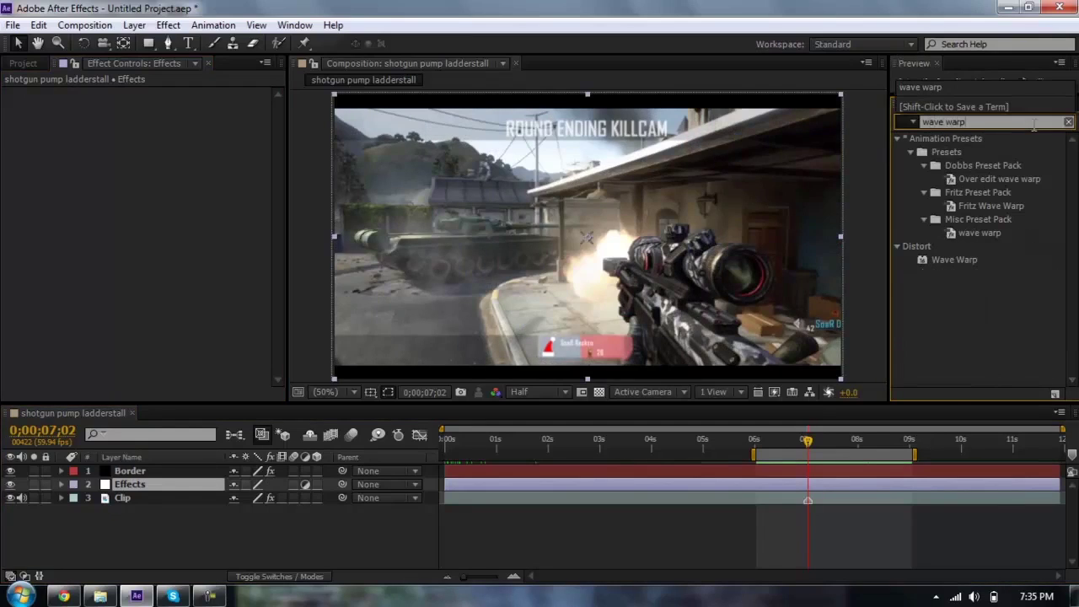
key("Return")
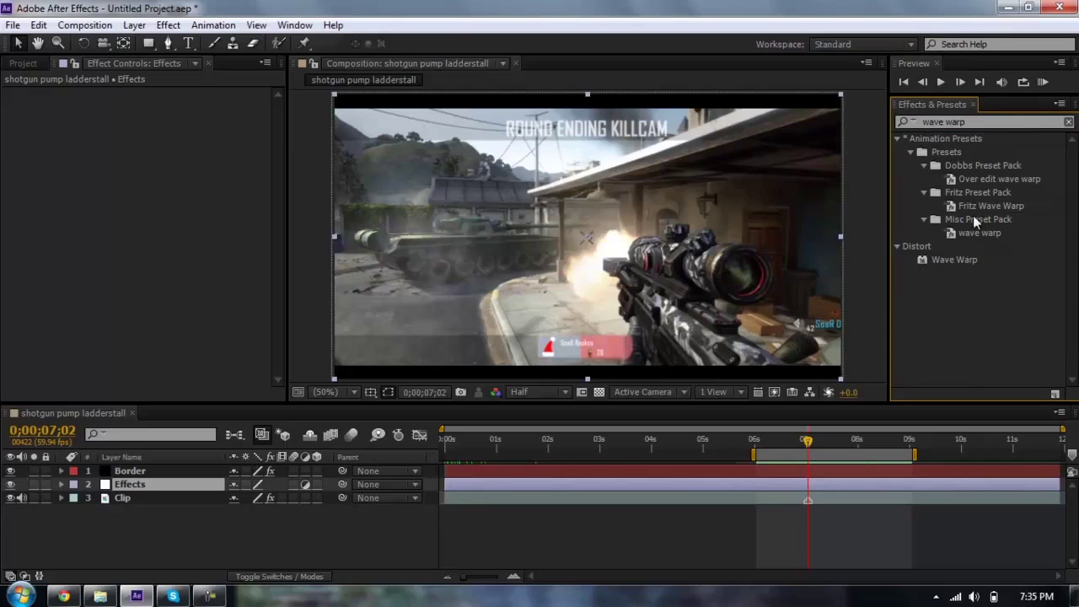
left_click_drag(936, 259, 149, 486)
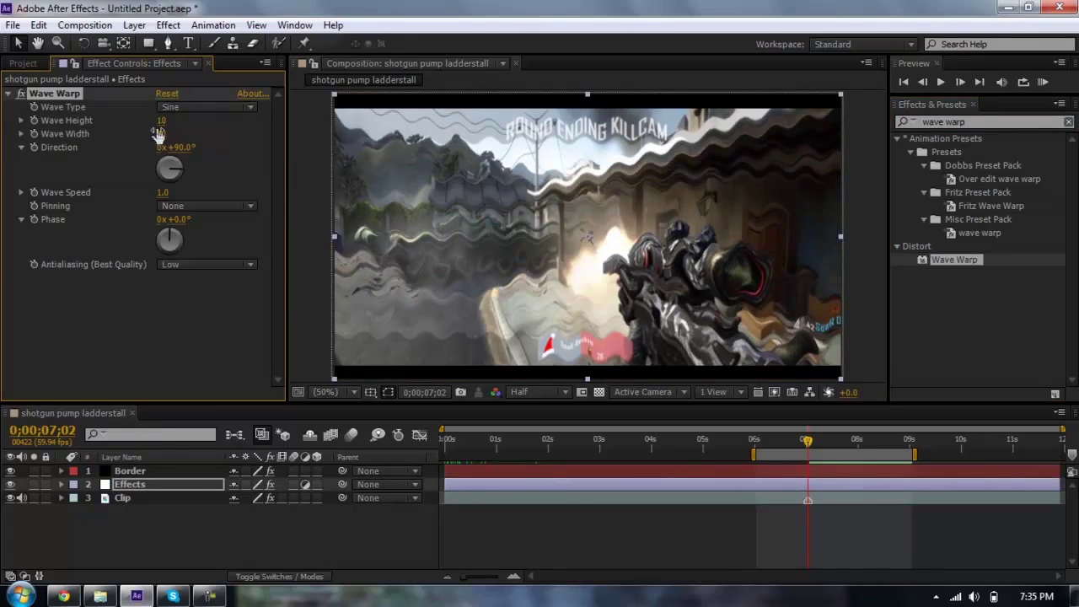
left_click(207, 108)
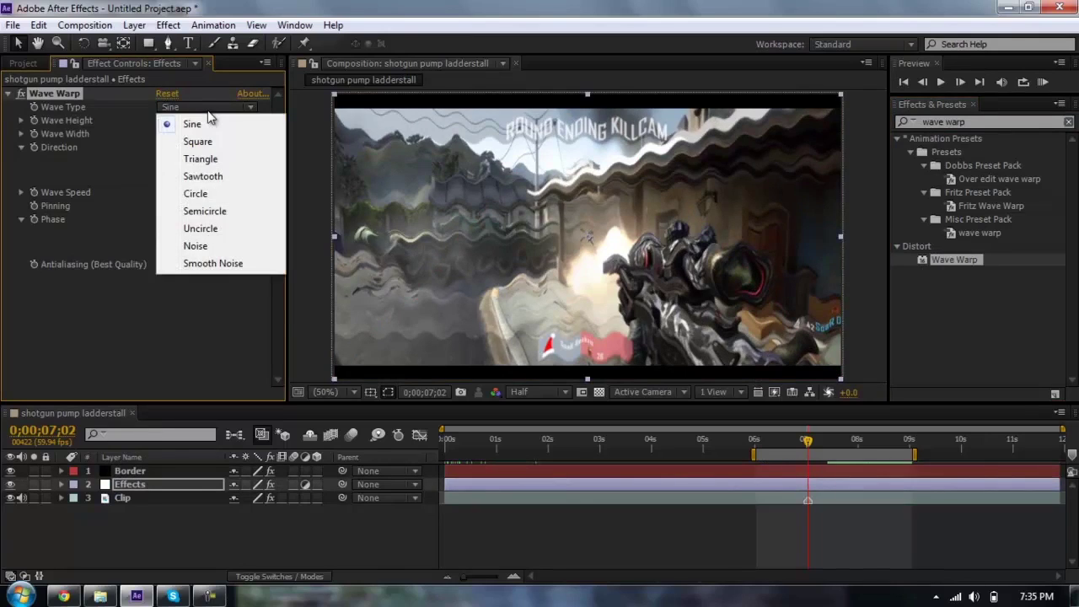
left_click(210, 123)
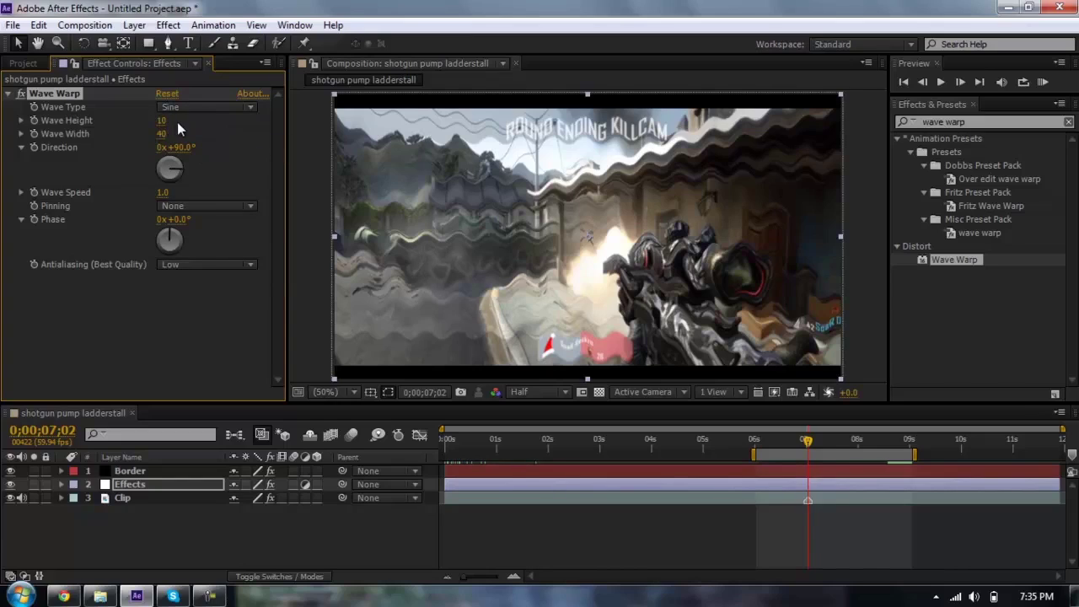
Set Wave Warp's Wave Height to 35, Wave Width to 200 and Wave Speed to 1.5
left_click(162, 121)
type("30")
key("Return")
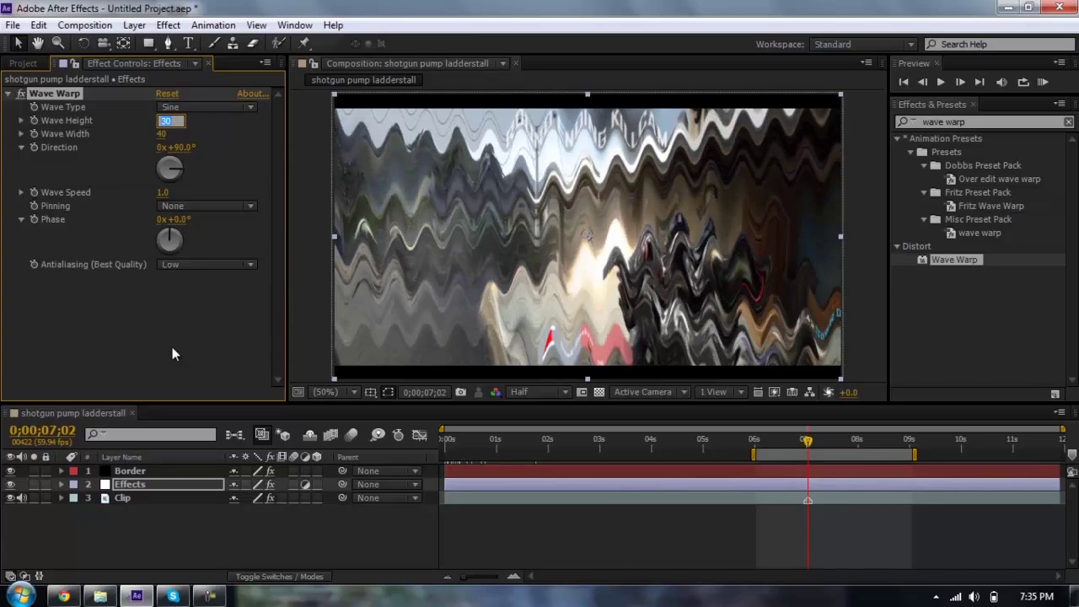
key("Return")
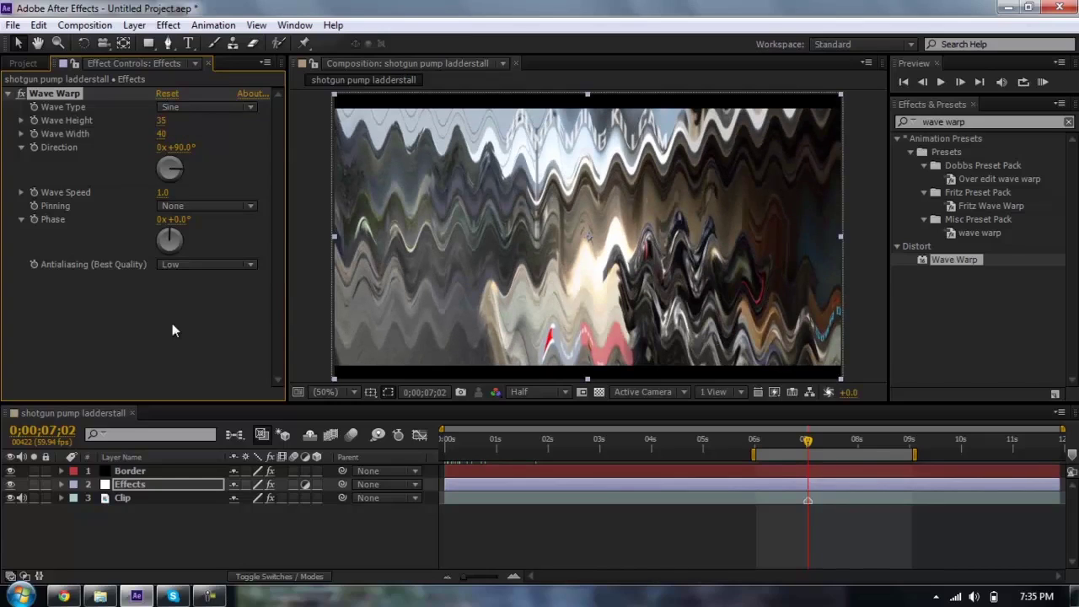
left_click(163, 134)
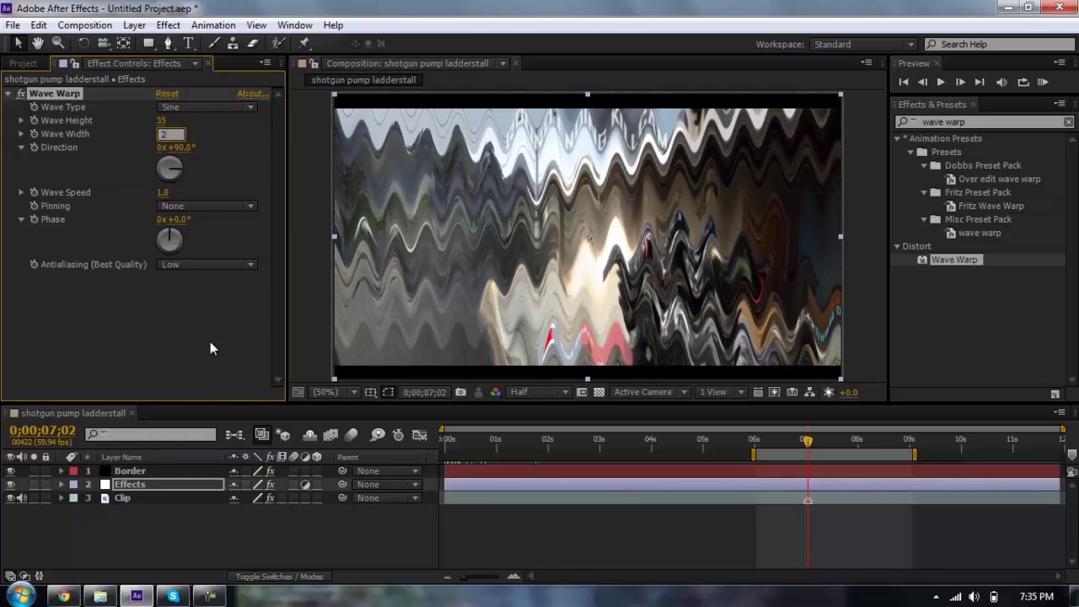
type("200")
key("Return")
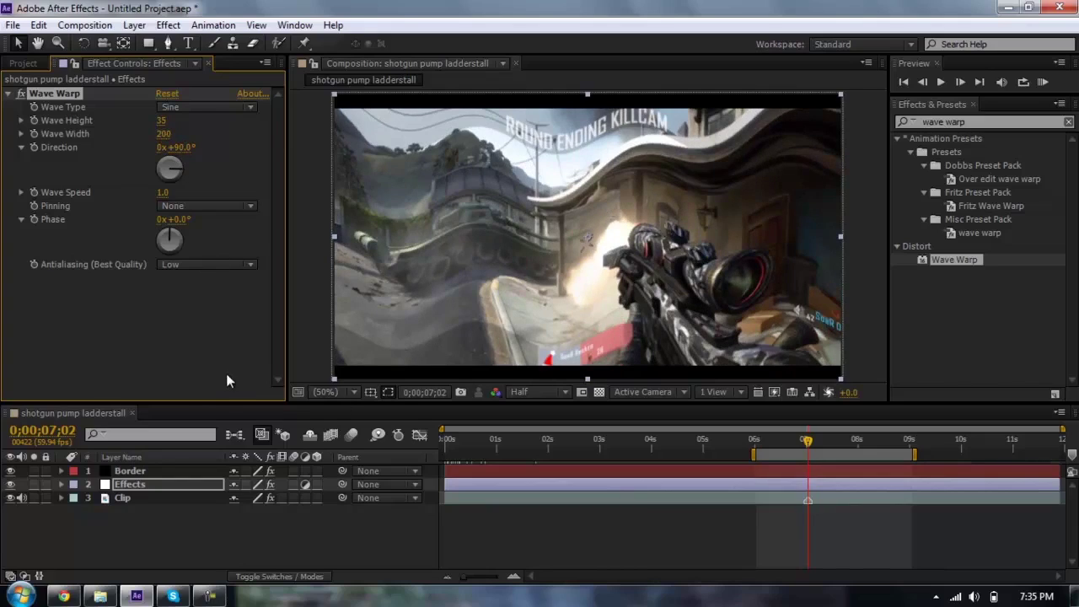
left_click(162, 192)
key("Return")
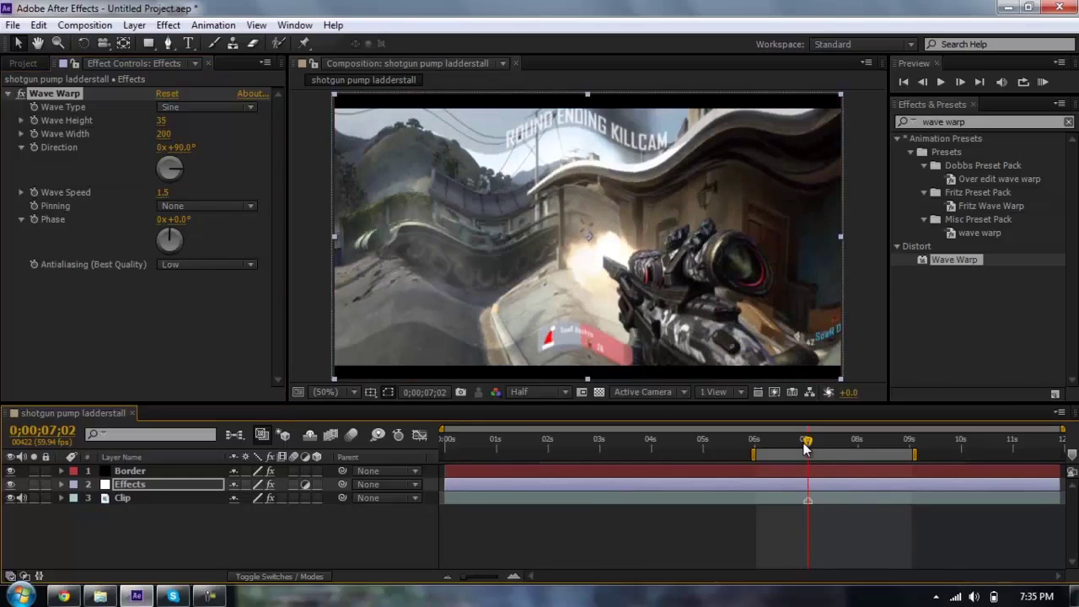
Compare the shot with Wave Warp off and on, then settle on a Wave Width of 150
left_click(21, 93)
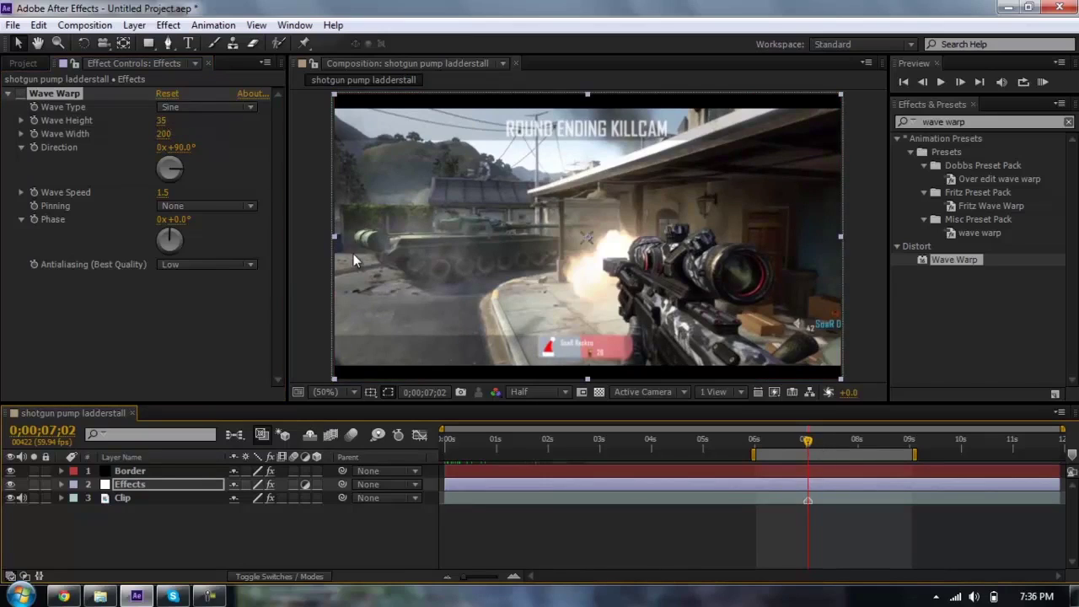
left_click(21, 93)
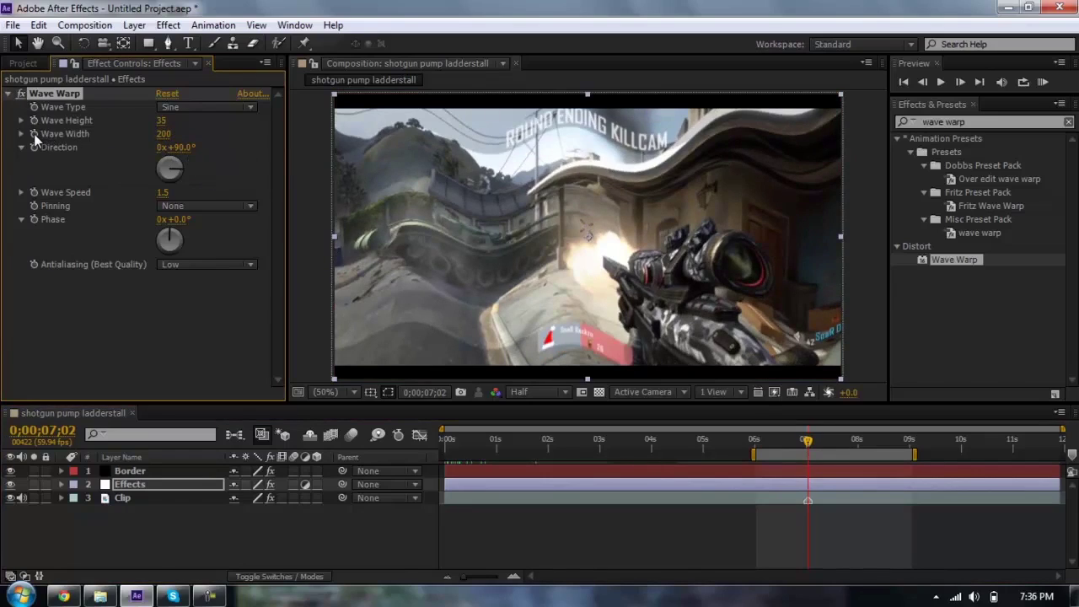
key("Page_Up")
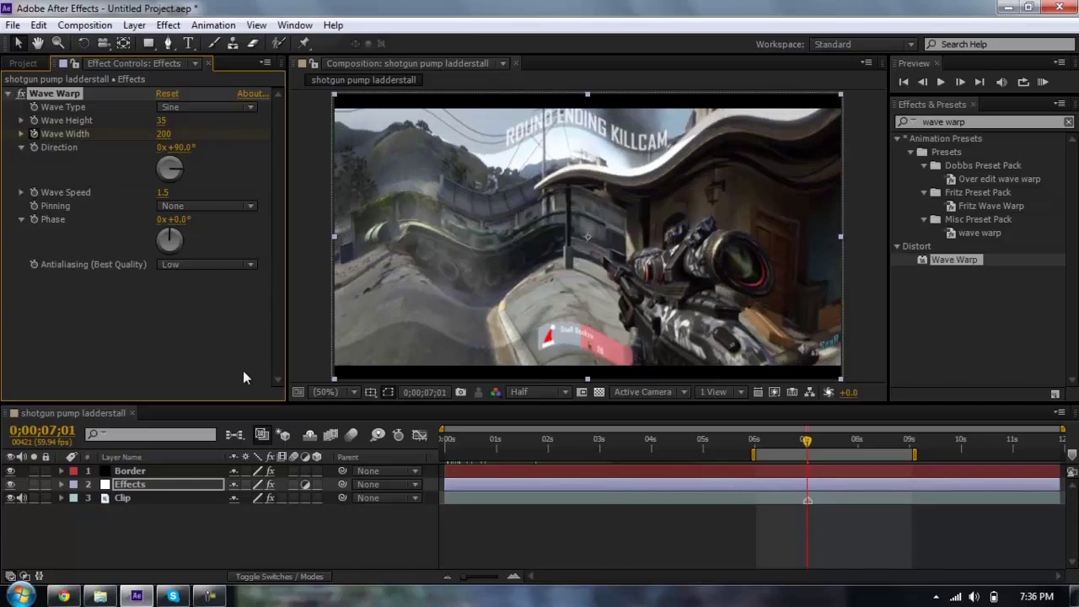
left_click_drag(174, 146, 177, 144)
left_click(169, 135)
type("5")
key("Return")
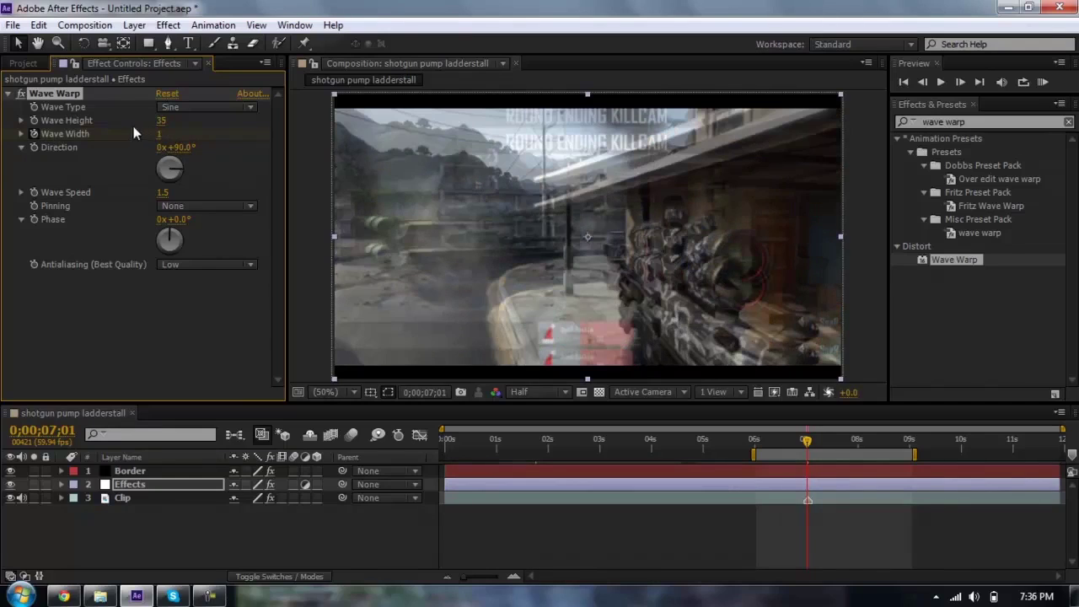
left_click(160, 134)
type("150")
key("Return")
Keyframe Wave Height at 35 on the muzzle-flash frame 0;00;07;02
key("Page_Down")
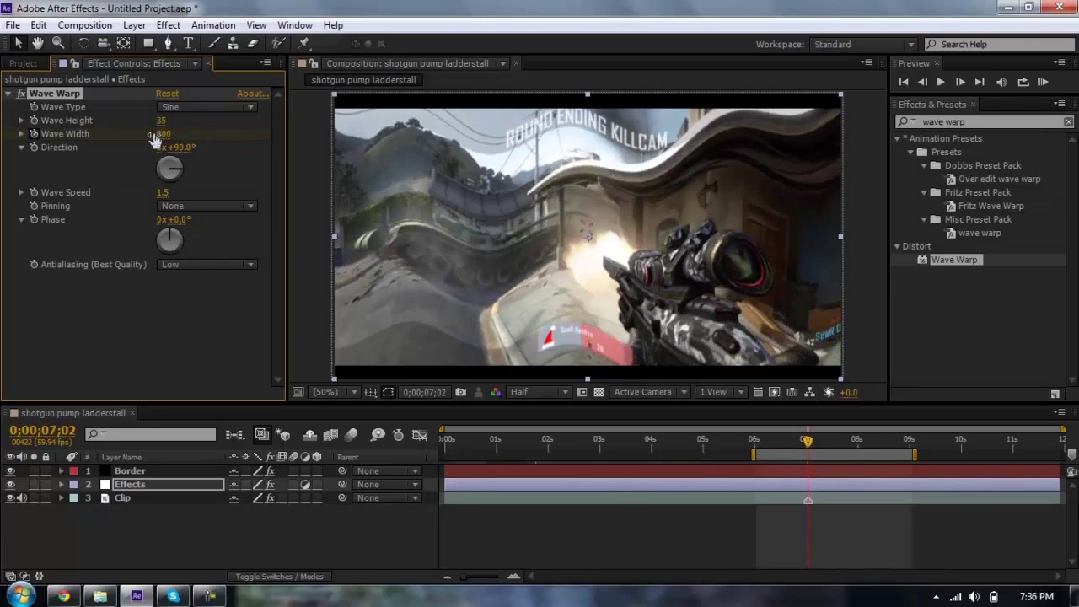
left_click(33, 120)
key("Page_Up")
left_click(163, 120)
type("35")
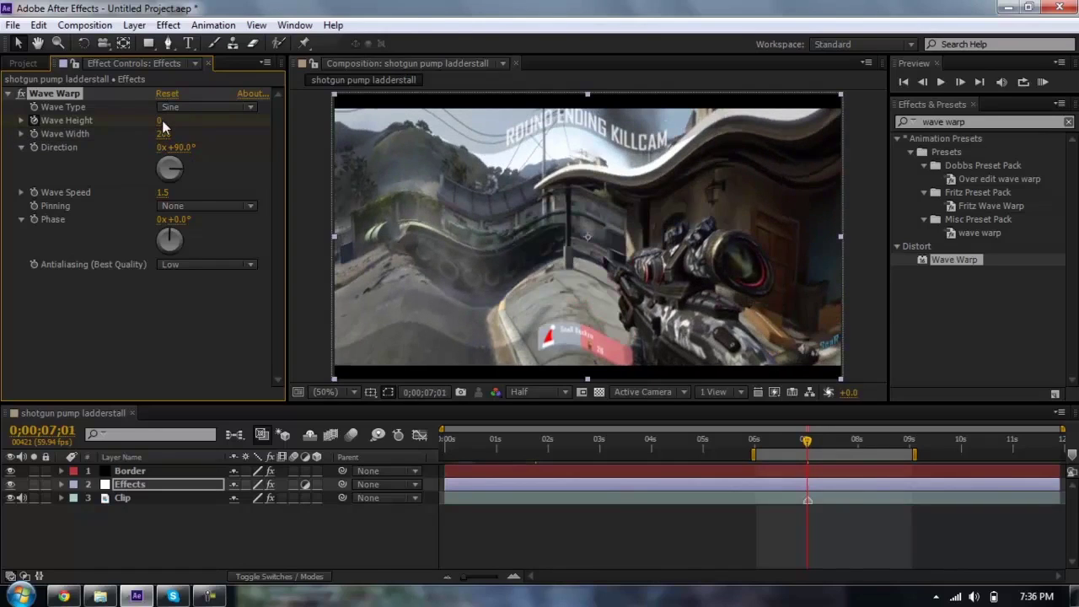
key("Return")
key("Page_Down")
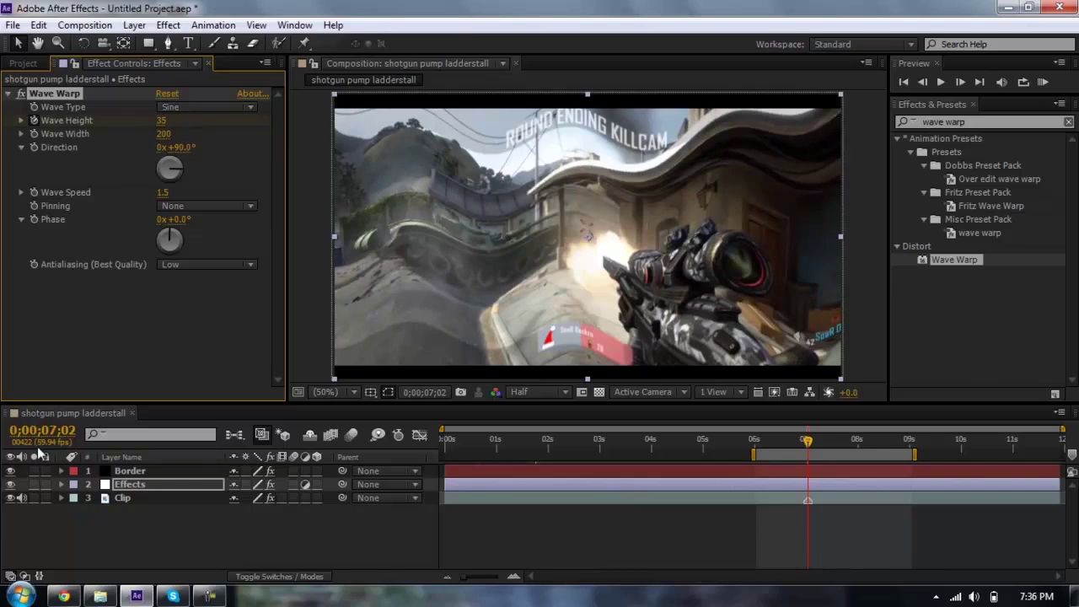
Set a Wave Height keyframe of 0 at 0;00;08;02
left_click(57, 431)
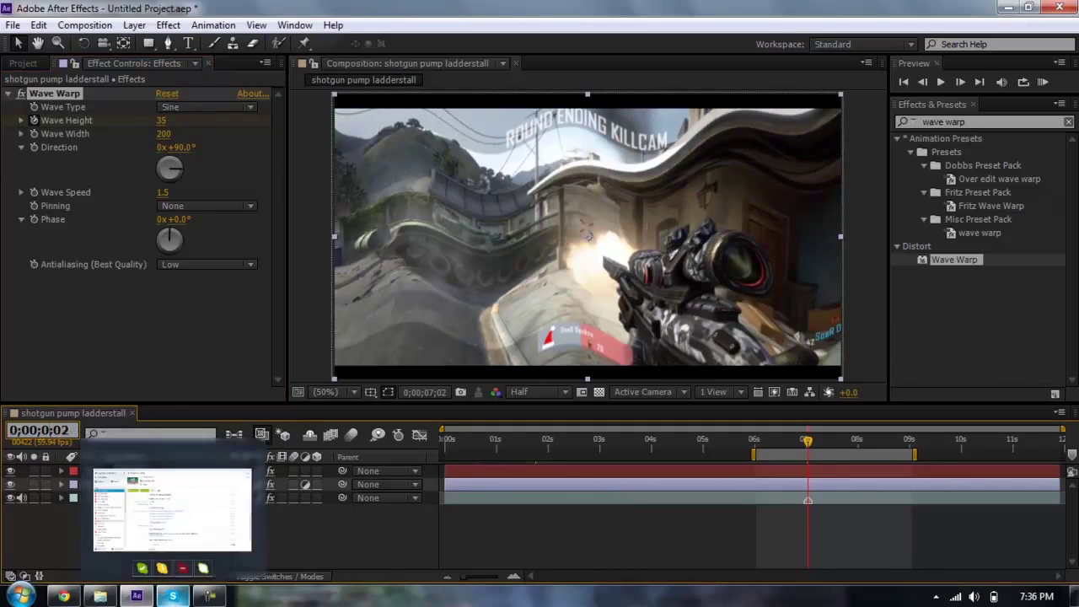
type("802")
key("Return")
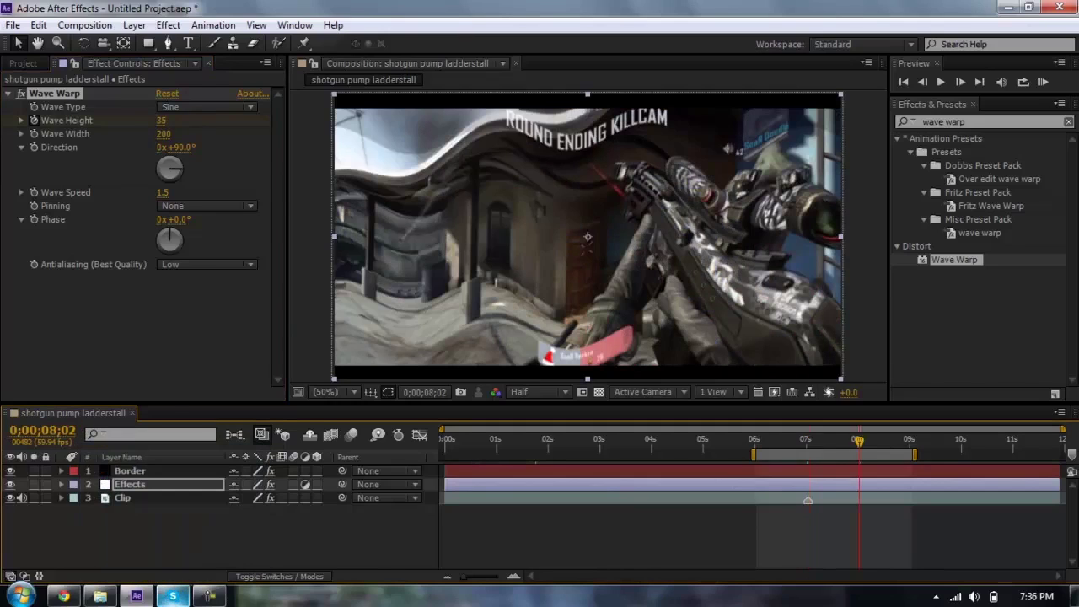
left_click(160, 120)
type("0")
key("Return")
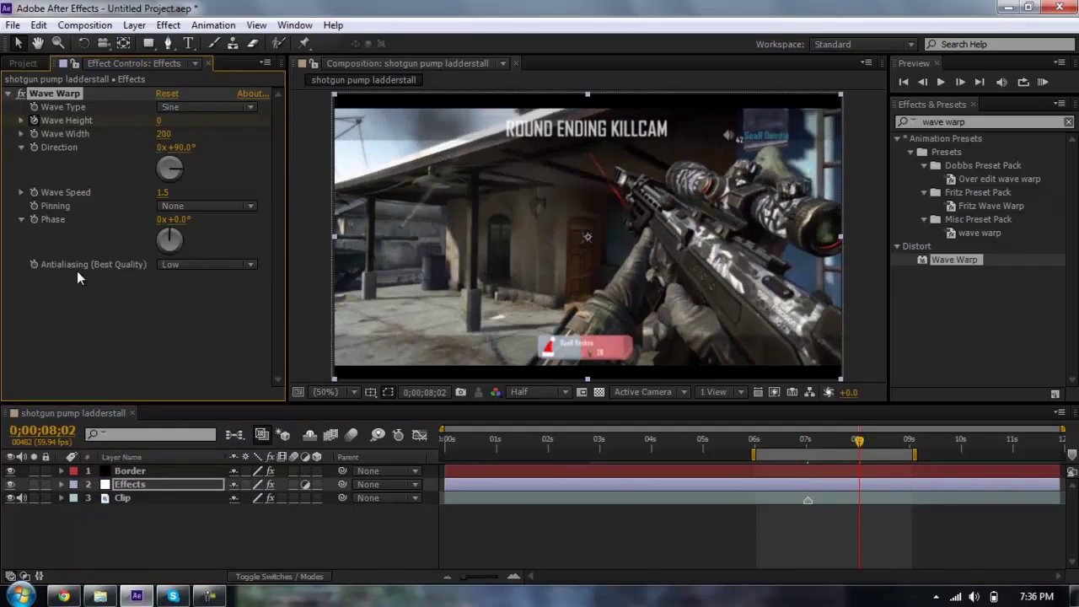
Set Wave Warp antialiasing to High and apply Easy Ease to both Wave Height keyframes
left_click(218, 267)
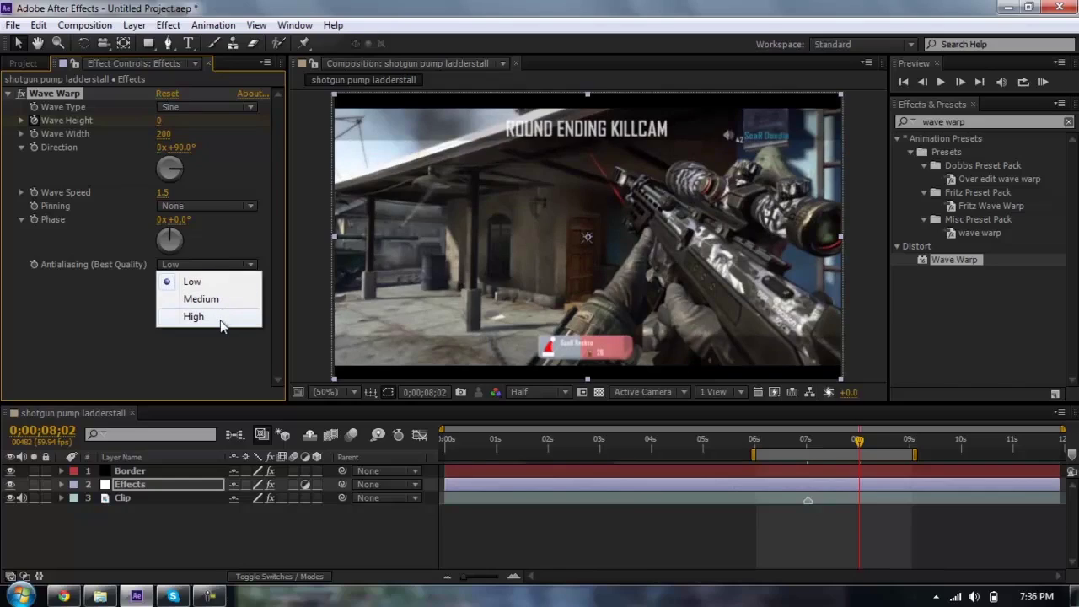
left_click(224, 315)
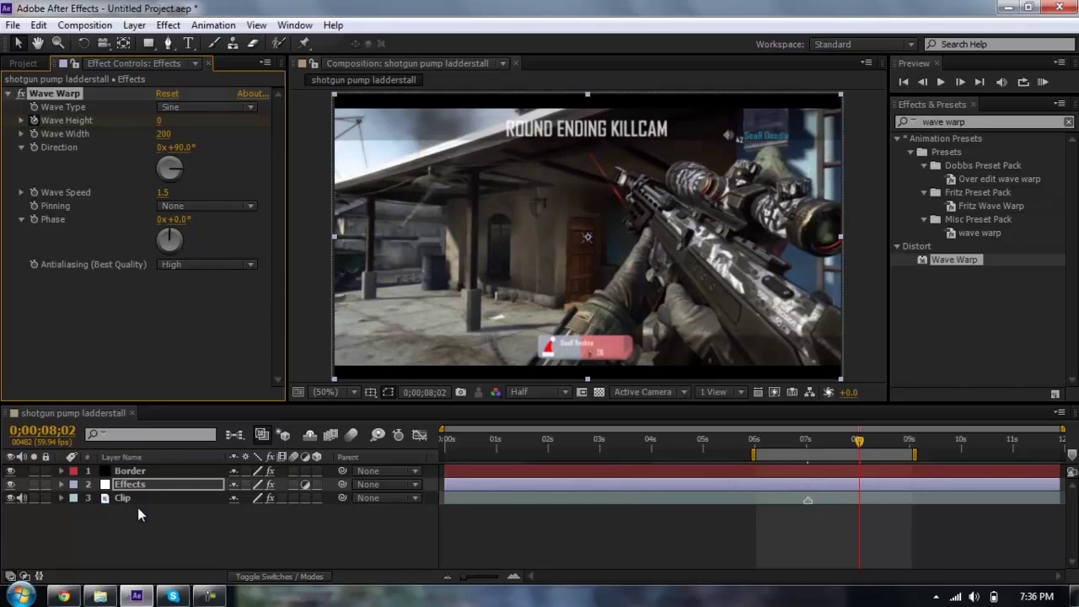
key("u")
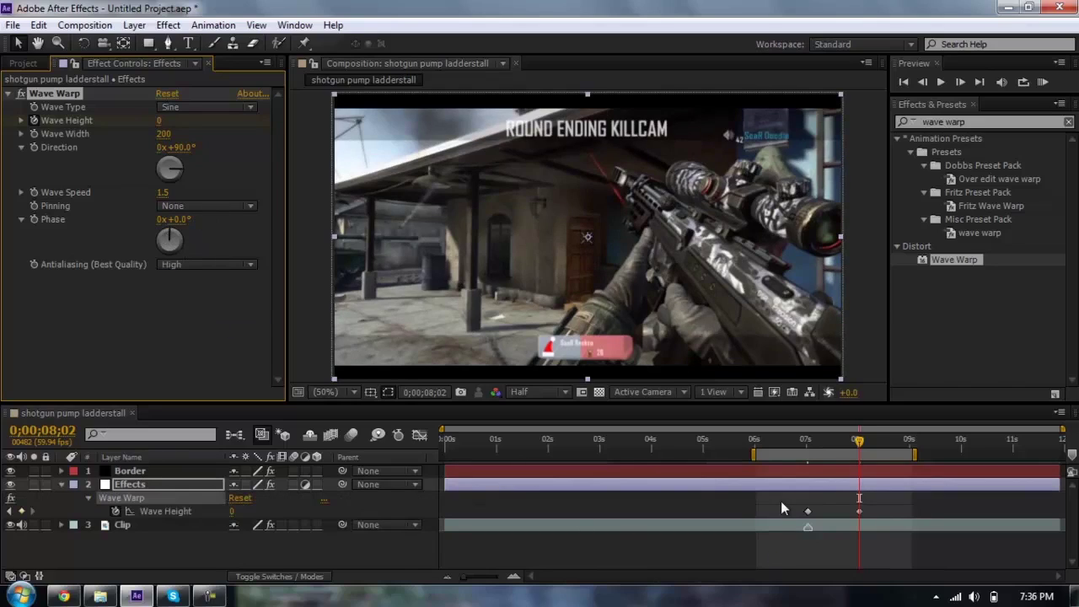
left_click_drag(781, 501, 898, 520)
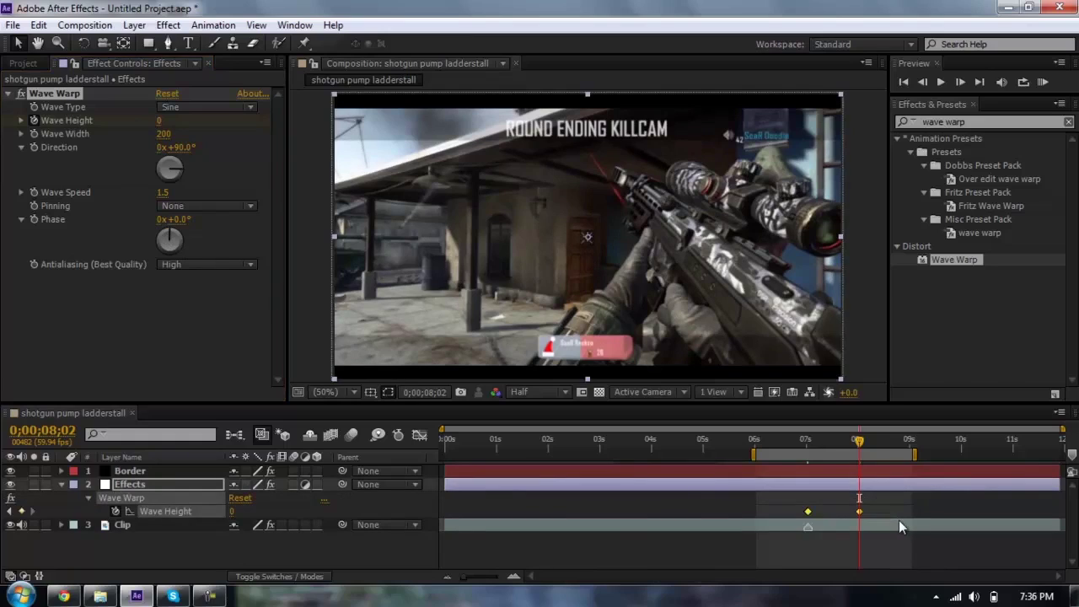
right_click(807, 511)
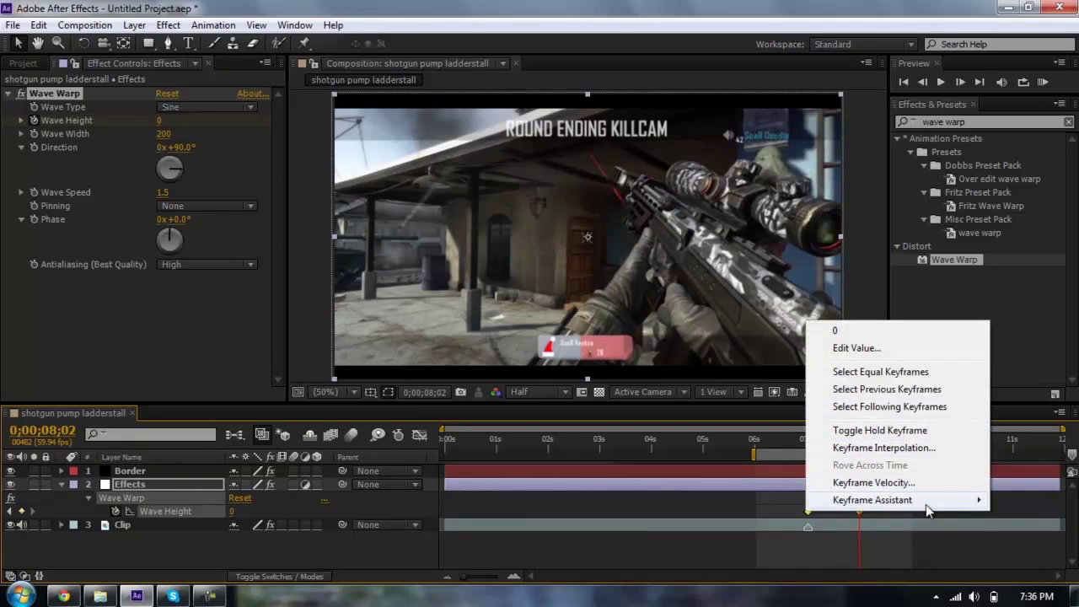
mouse_move(933, 505)
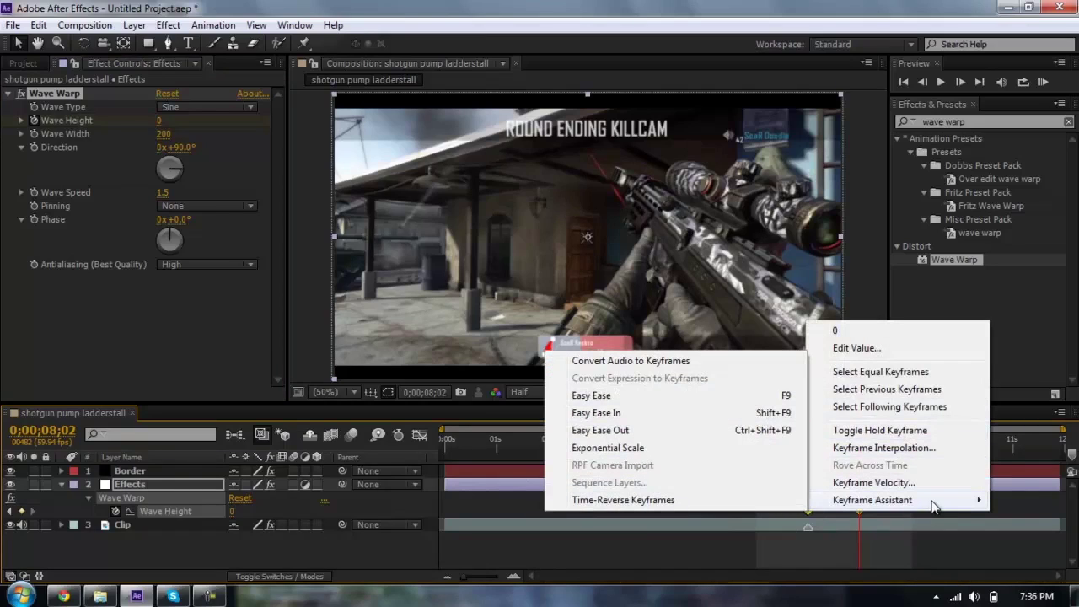
left_click(690, 398)
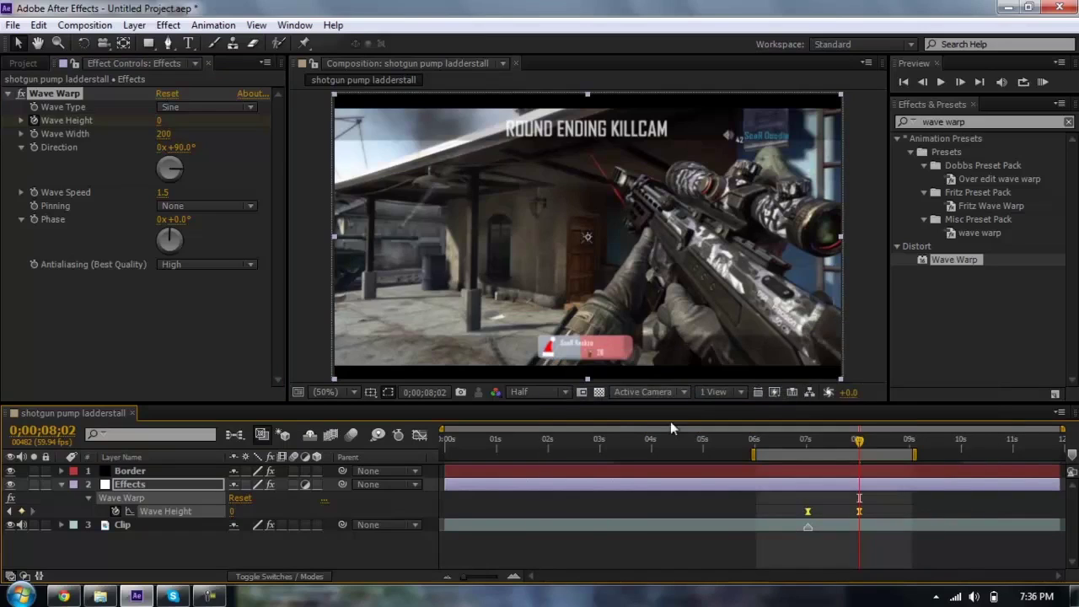
left_click(264, 562)
left_click(61, 483)
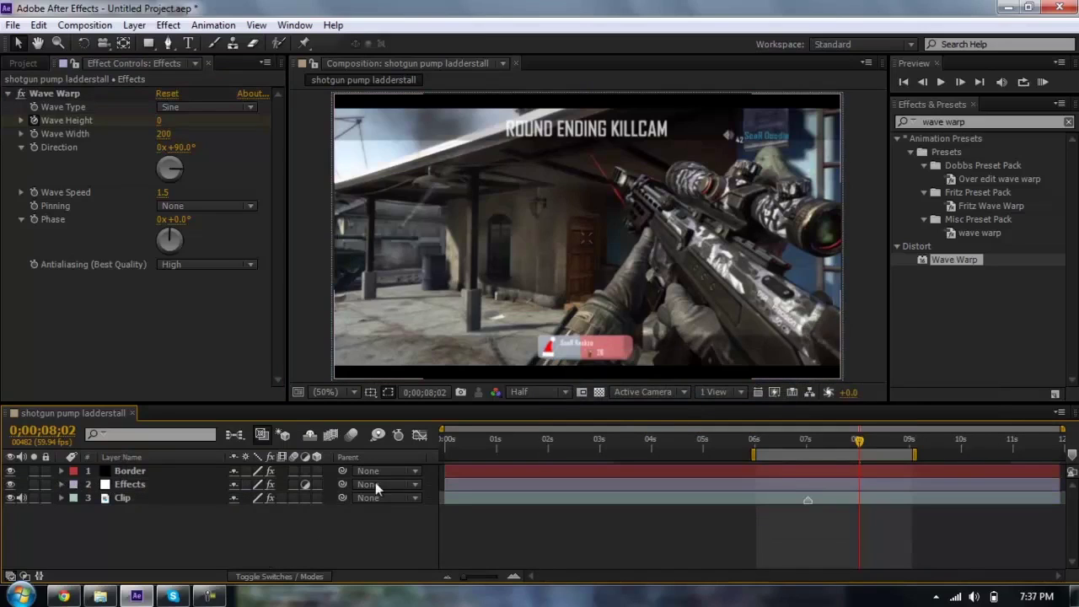
mouse_move(797, 445)
left_mouse_down()
mouse_move(831, 454)
mouse_move(808, 452)
left_mouse_up()
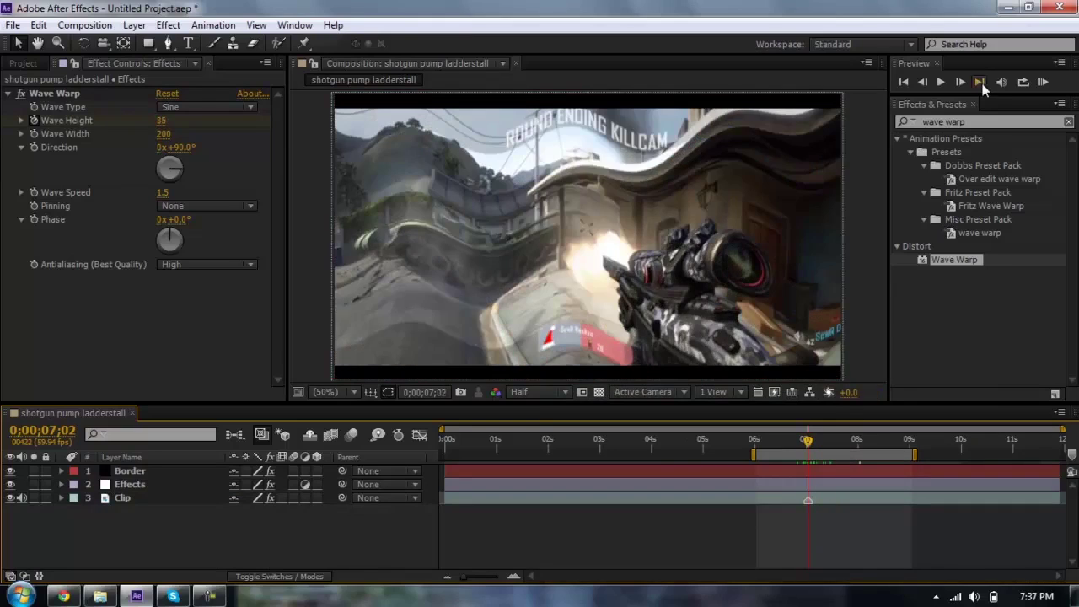
Preview the Wave Warp animation, then search Effects & Presets for 'curves'
left_click(979, 82)
left_click(970, 122)
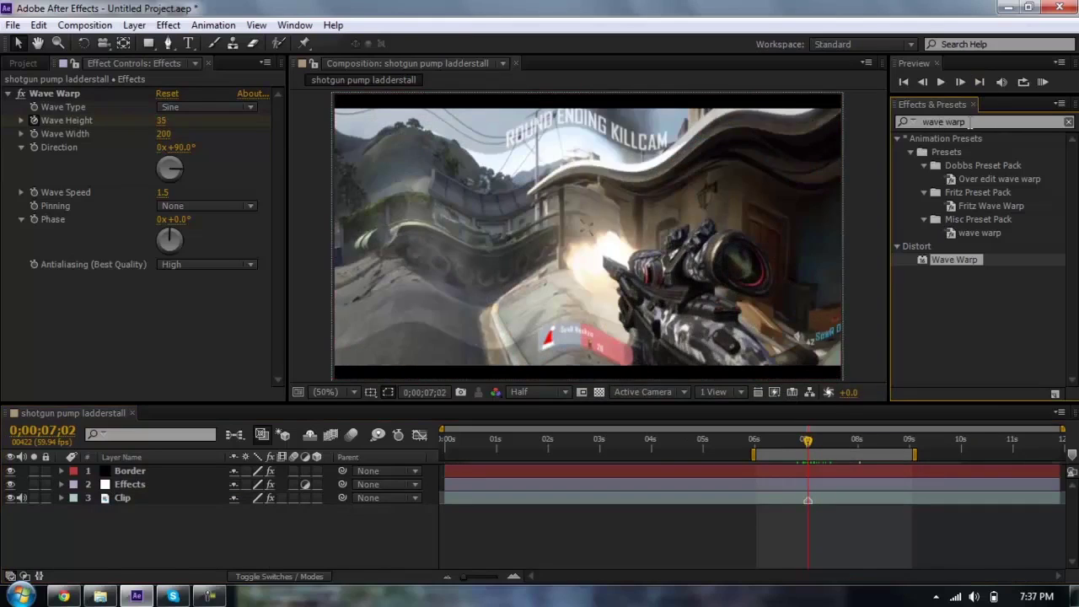
type("curves")
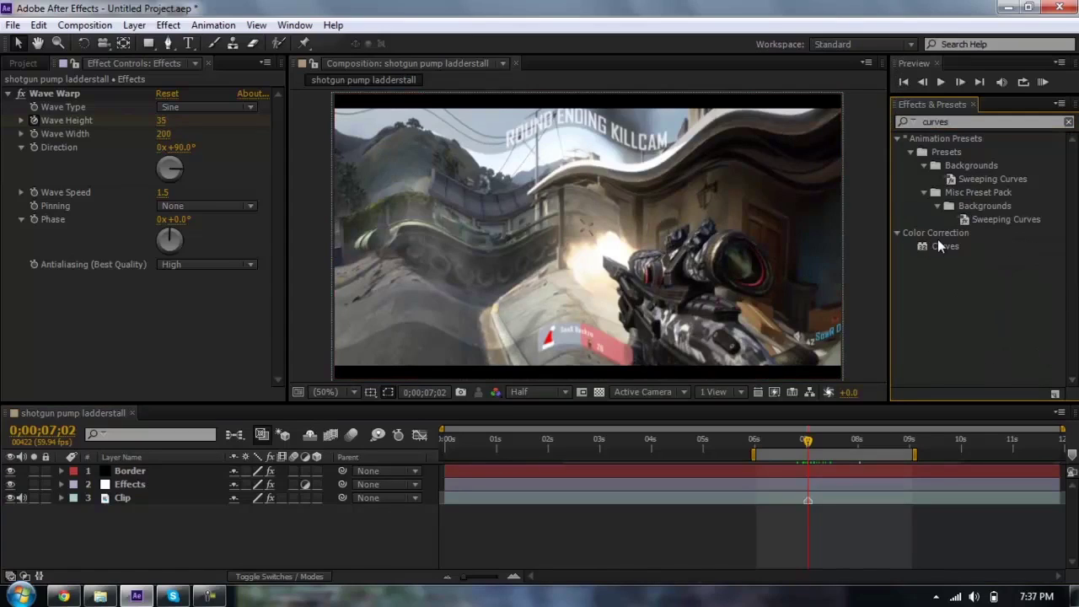
left_click(8, 94)
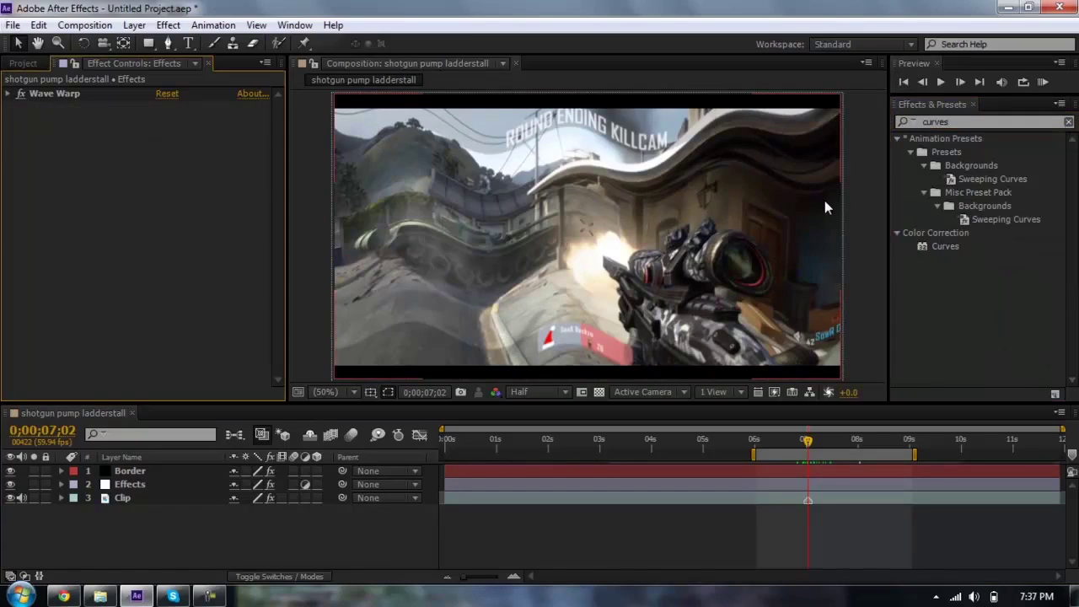
Apply Curves to the Effects layer and raise the RGB curve into a white flash at 0;00;07;02
left_click_drag(935, 245, 65, 89)
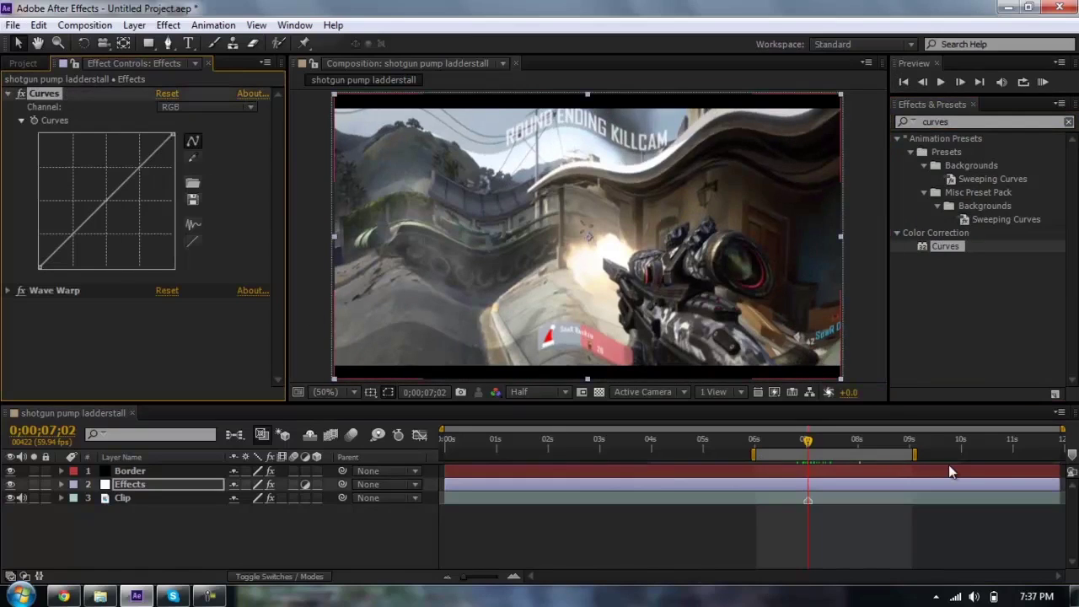
key("Page_Up")
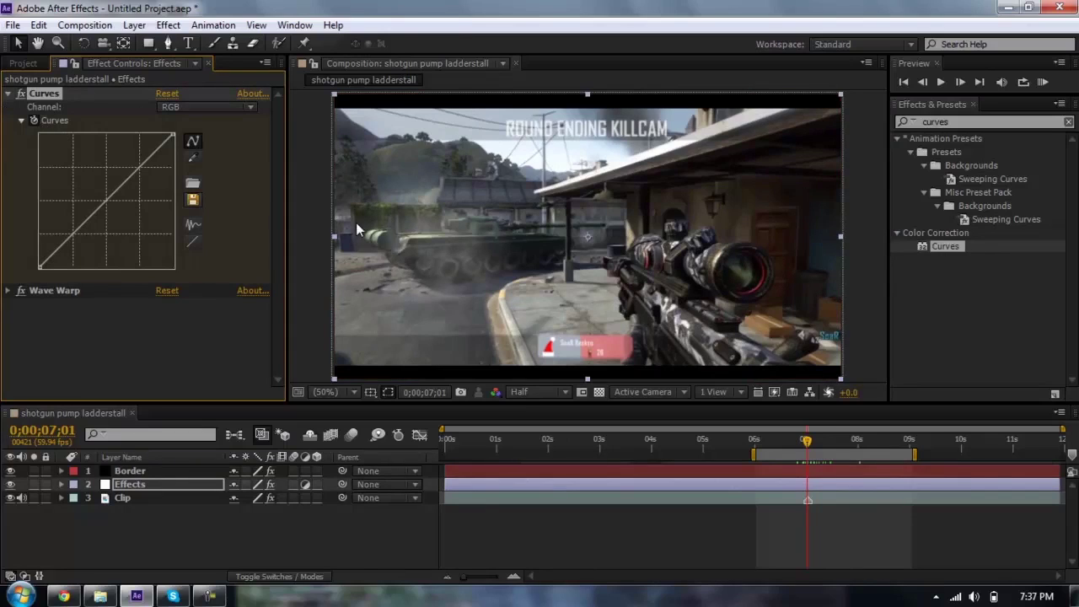
key("Page_Down")
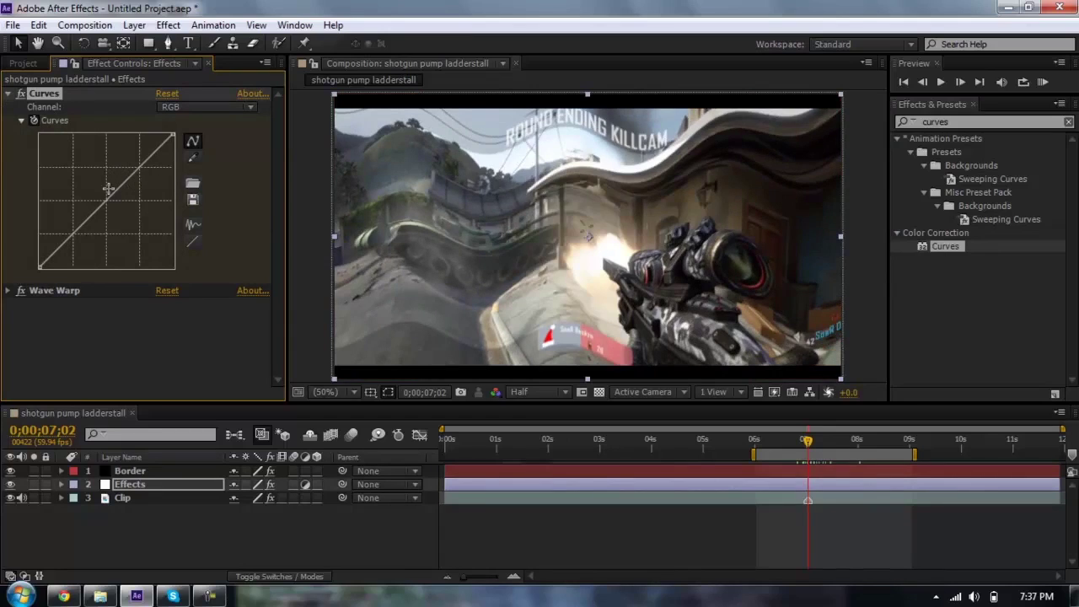
left_click_drag(107, 165, 110, 117)
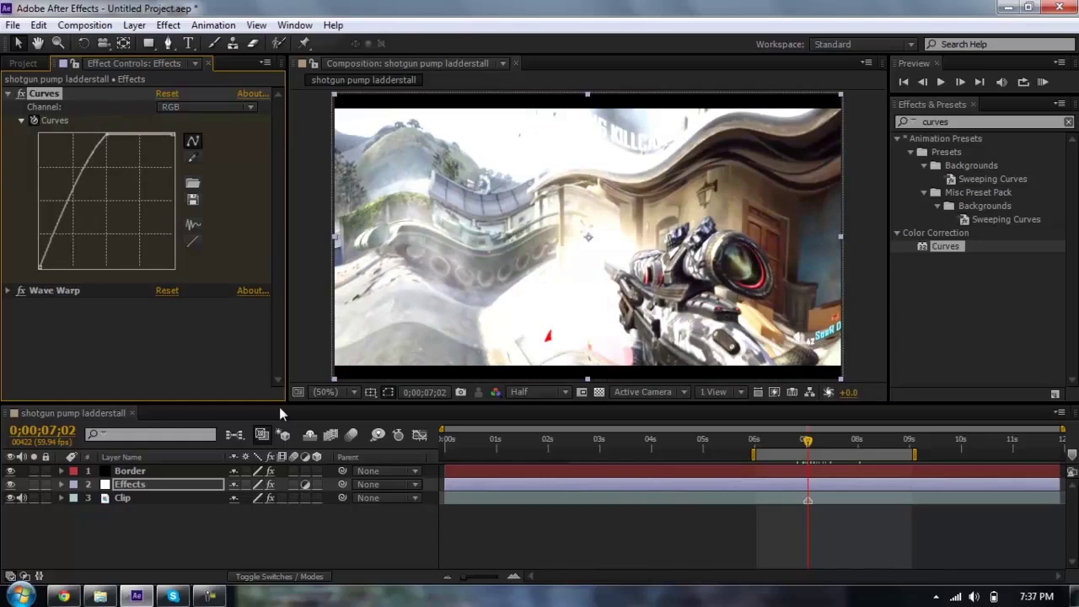
Reset Curves to a straight line at 0;00;08;02 and return to the shot near 7 seconds
left_click(52, 431)
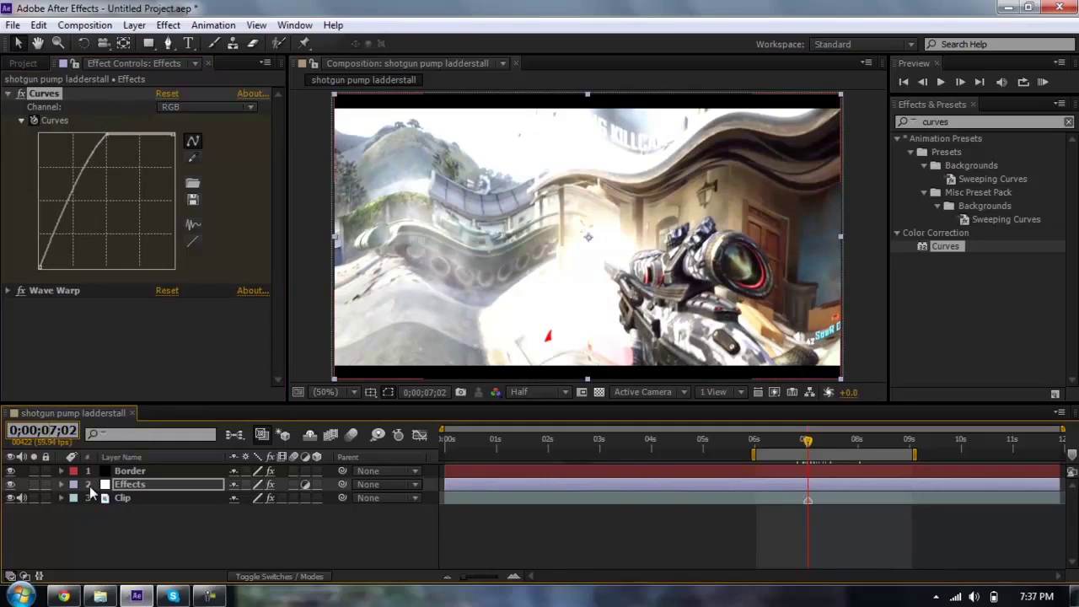
type("802")
key("Return")
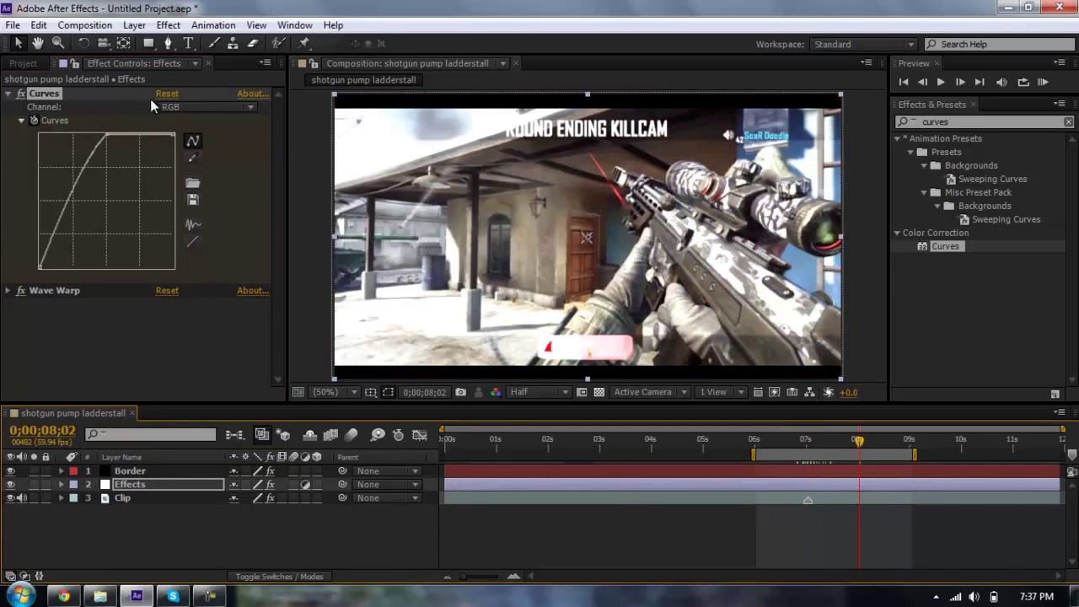
left_click(165, 94)
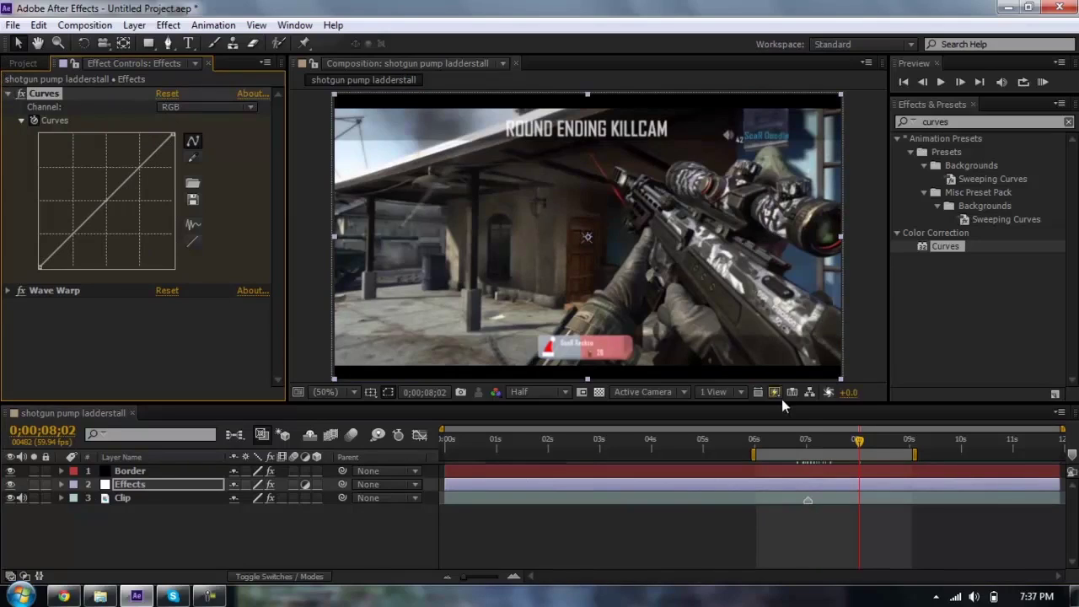
left_click_drag(808, 441, 809, 447)
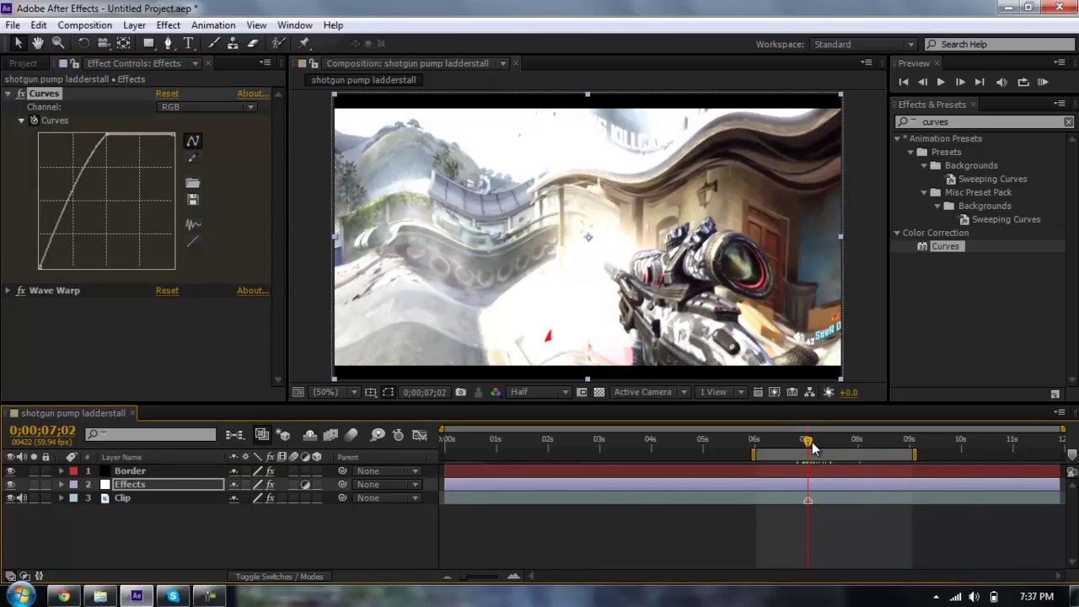
Search 'directional' and add Directional Blur to the Effects layer's Effect Controls
key("Page_Up")
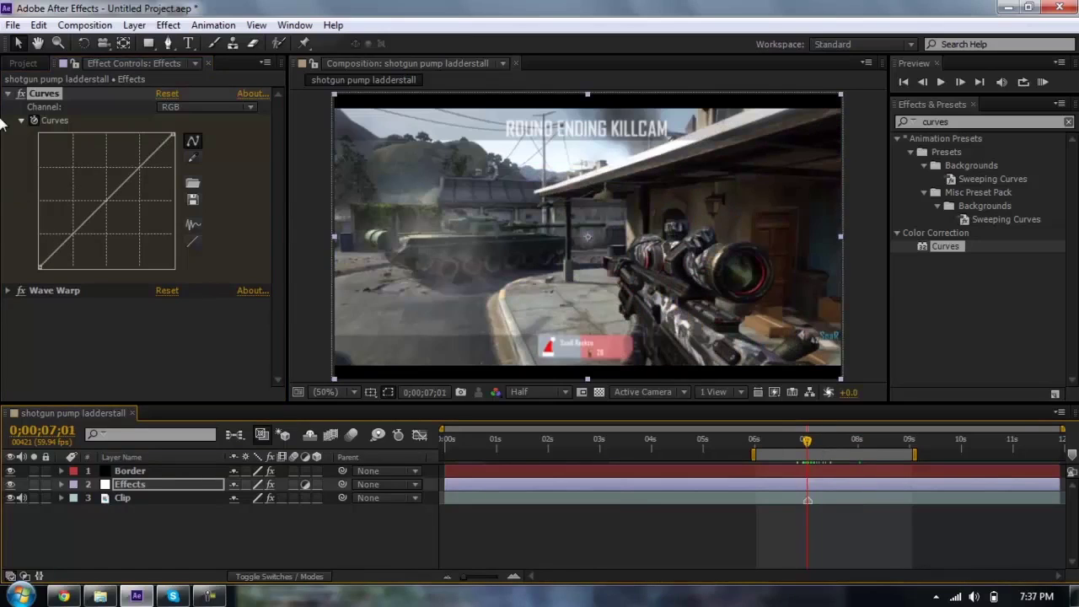
left_click(9, 94)
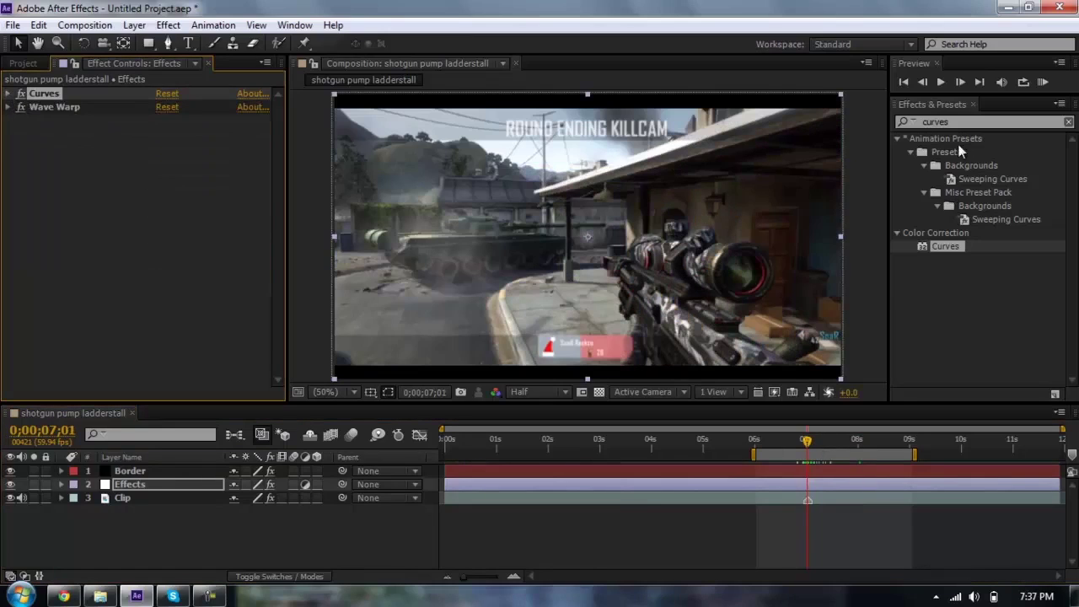
left_click(953, 123)
type("dir")
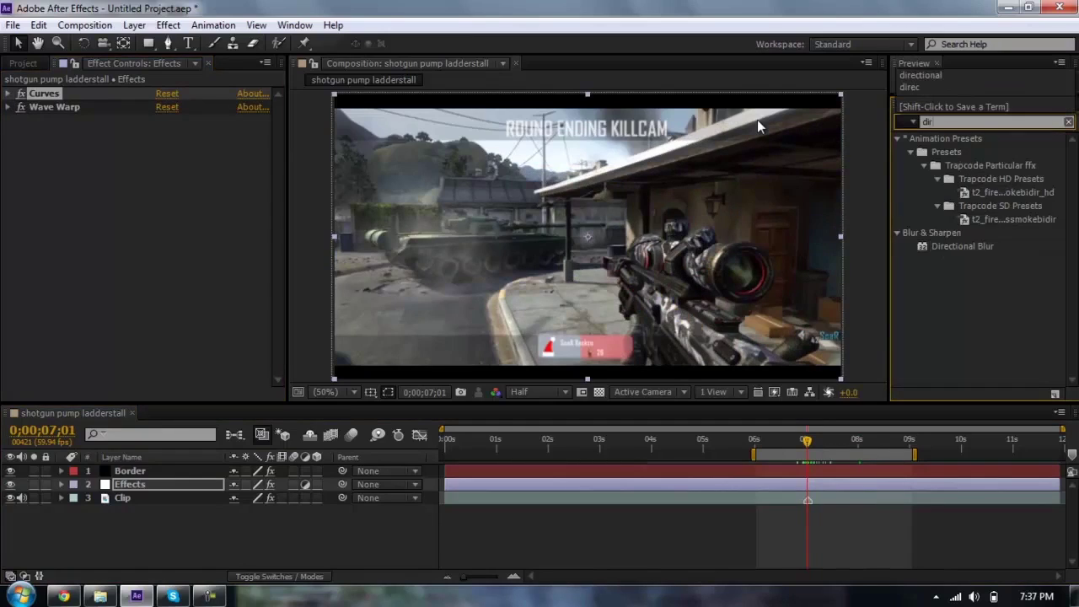
type("ectional")
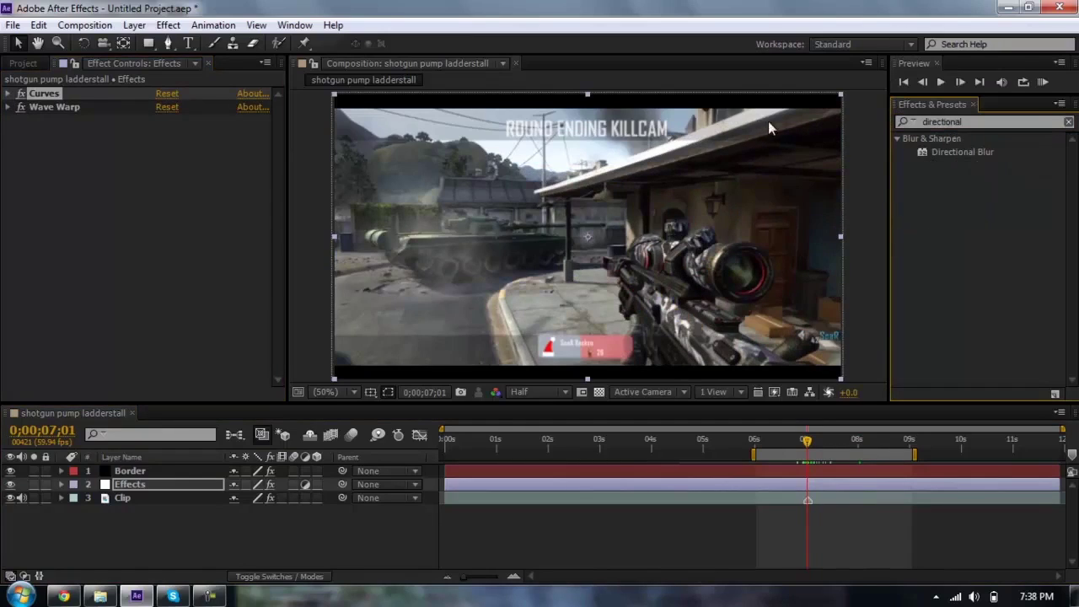
left_click_drag(982, 155, 105, 89)
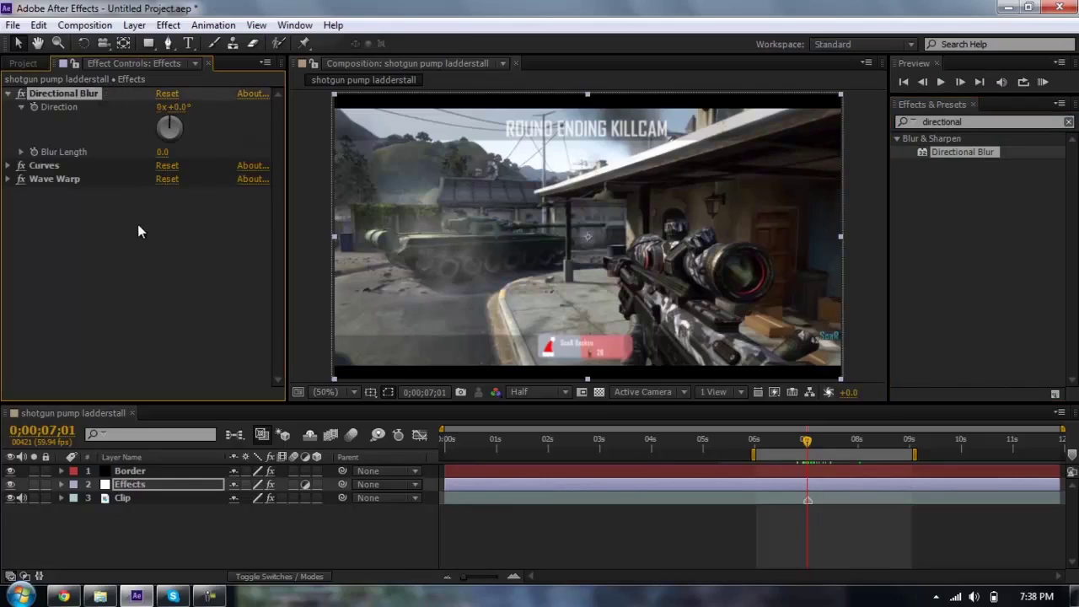
Set Directional Blur's Direction to 90° and Blur Length to 15 at 0;00;07;02
left_click(179, 107)
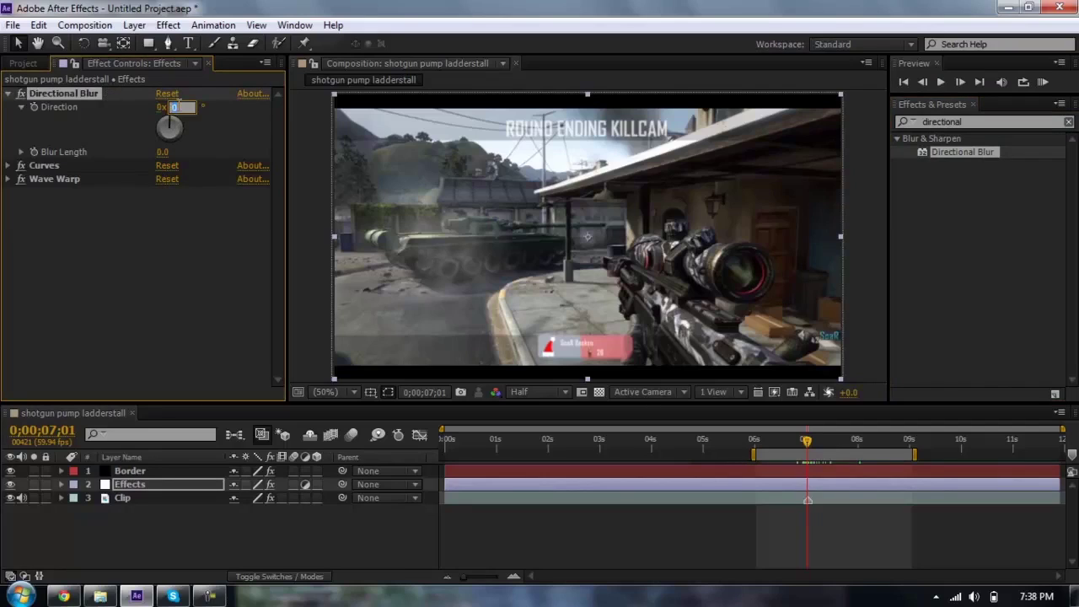
type("90")
key("Return")
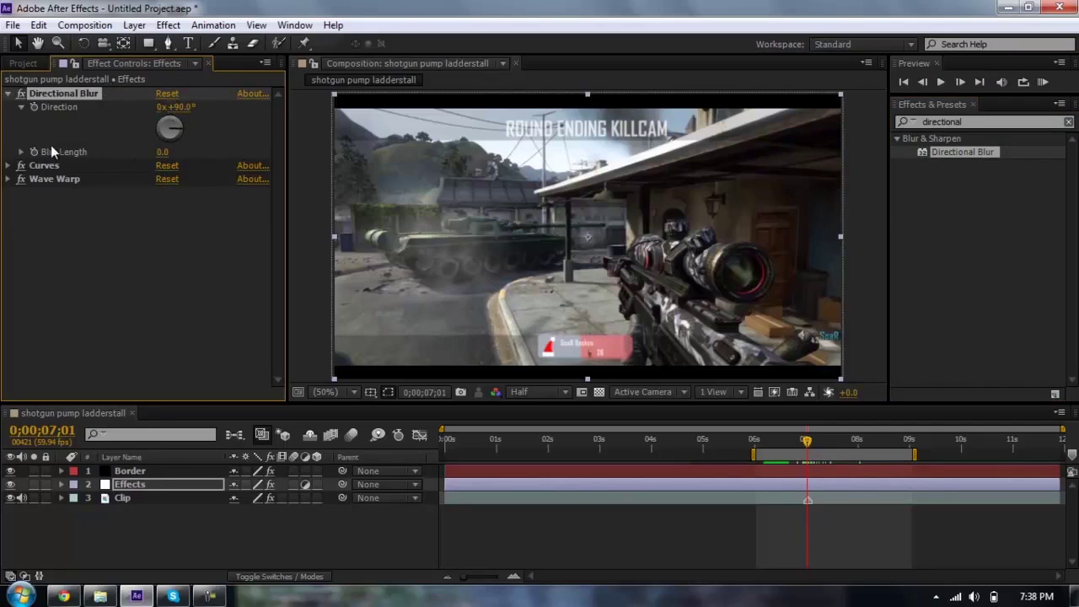
left_click(166, 154)
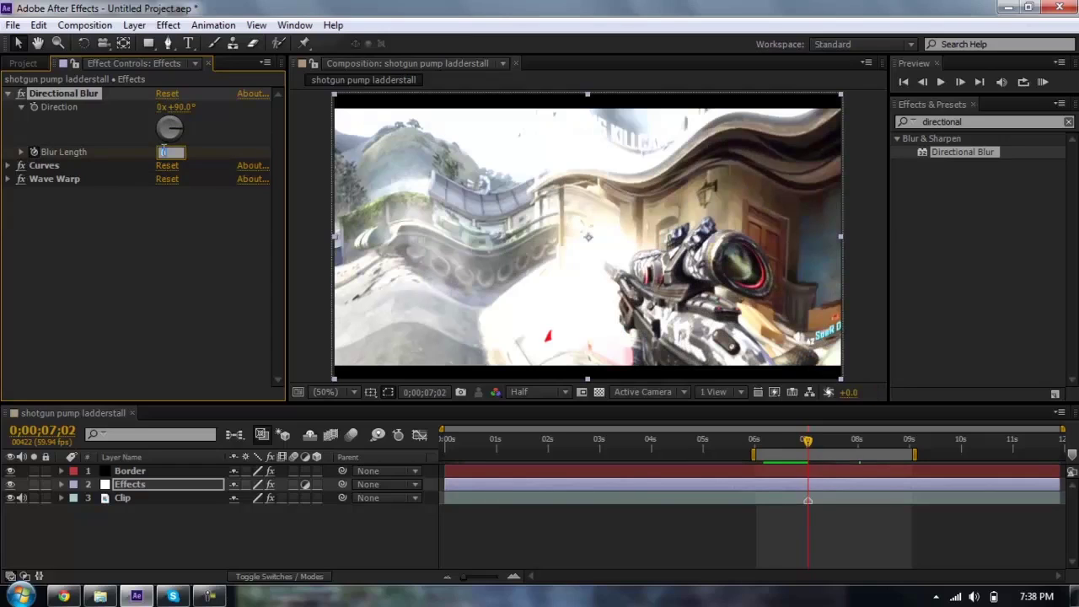
type("15")
key("Return")
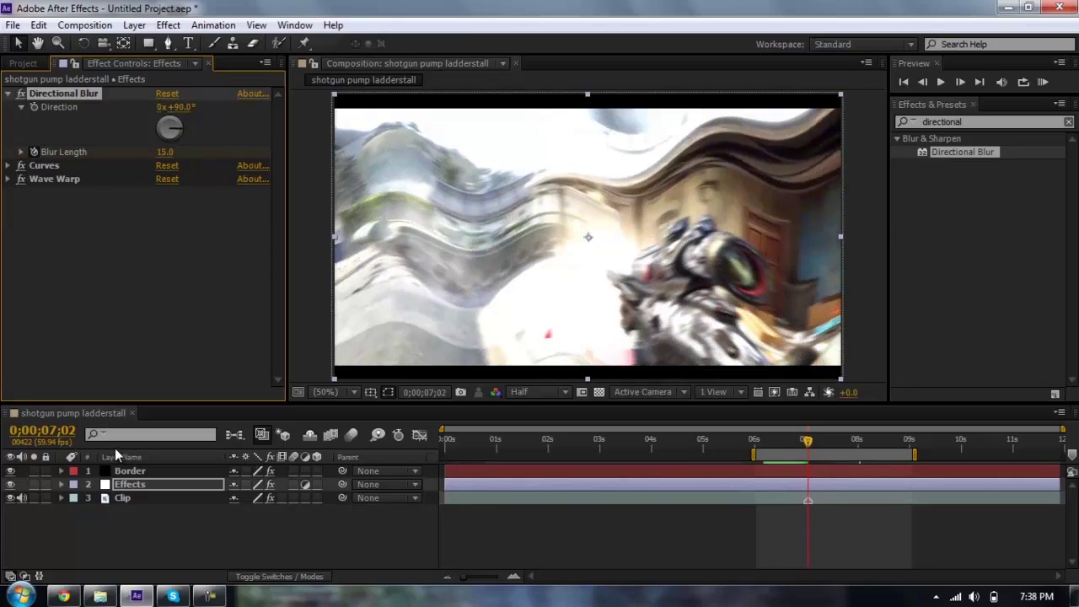
Drop Blur Length to 0 at 0;00;08;02 and reveal the layer's keyframes with U
left_click(55, 431)
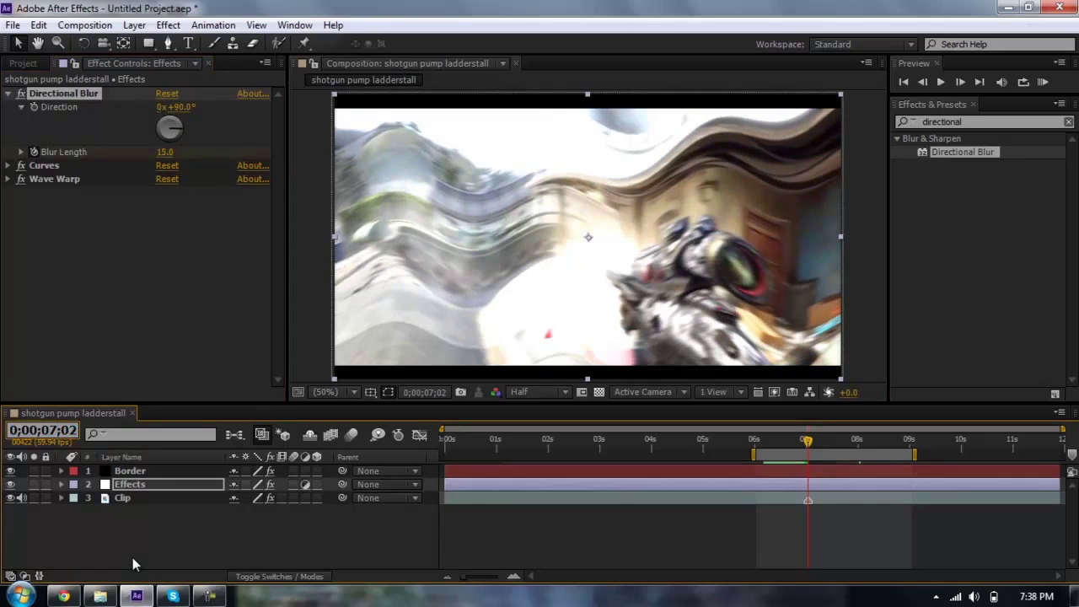
type("802")
key("Return")
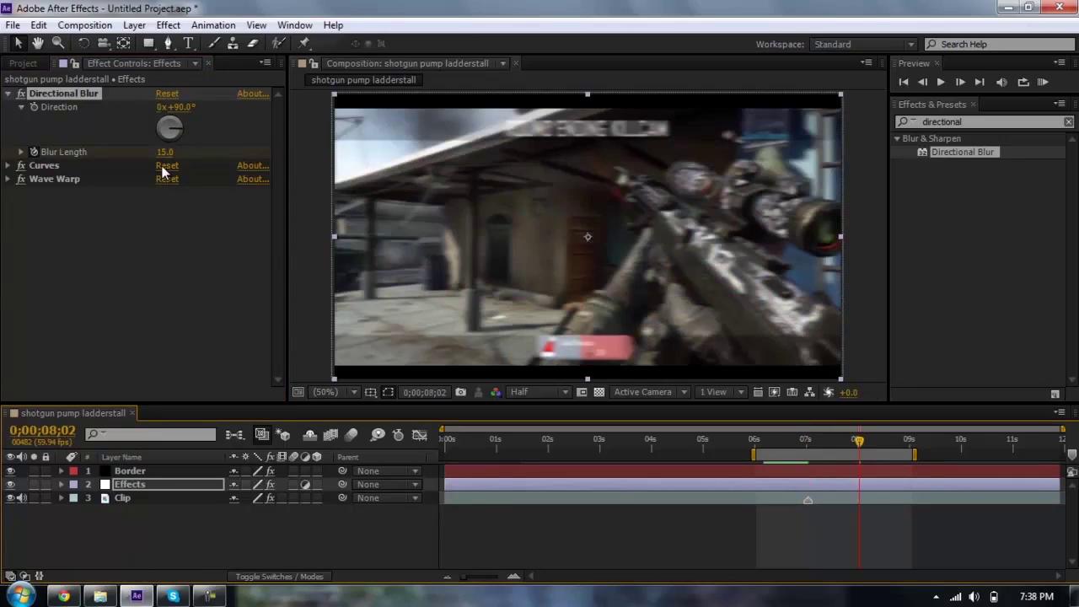
left_click_drag(165, 153, 177, 180)
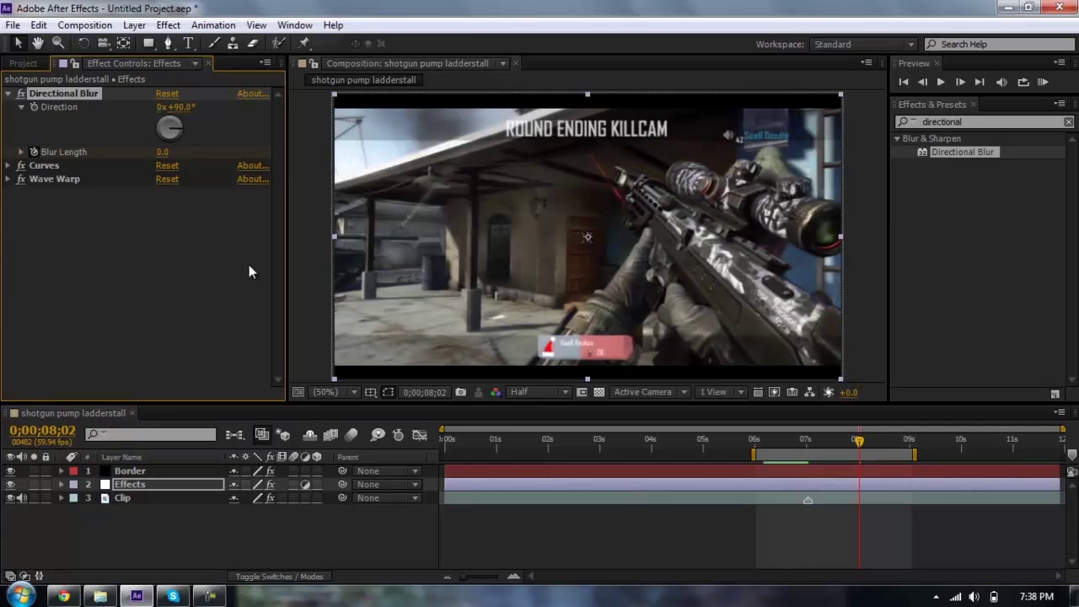
key("u")
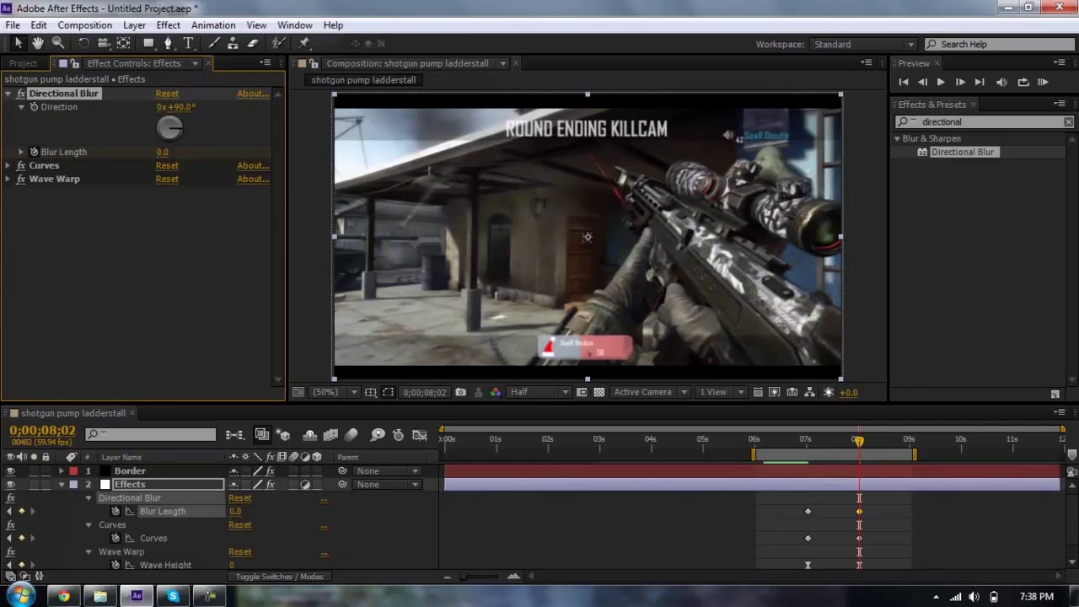
Apply Easy Ease to the 7-second Blur Length and Curves keyframes, then collapse the layer's properties
scroll(1072, 520, "down", 3)
scroll(1072, 519, "up", 3)
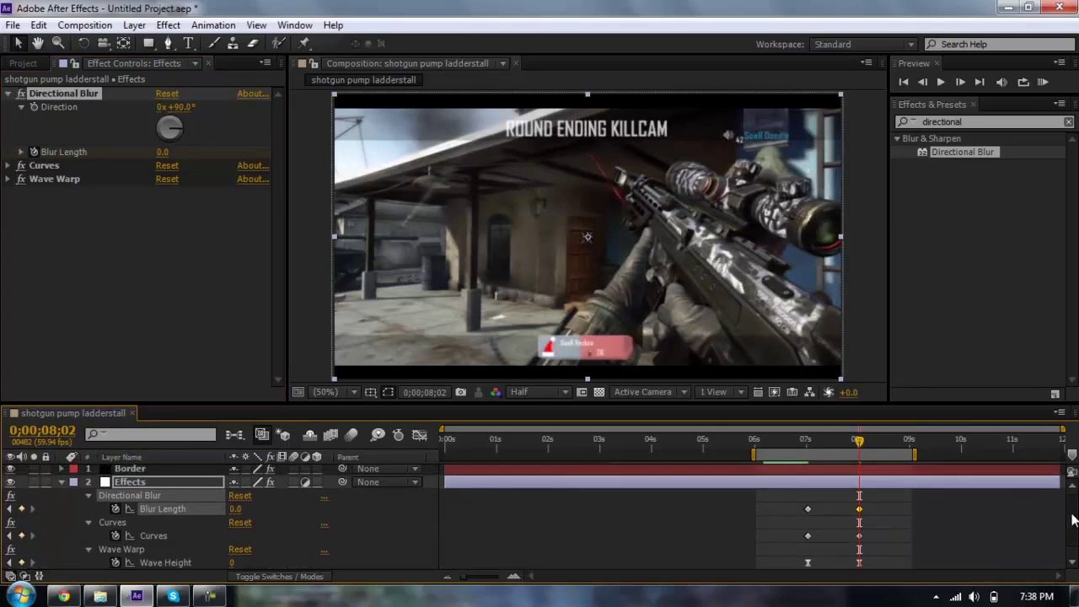
scroll(1072, 520, "up", 1)
key("u")
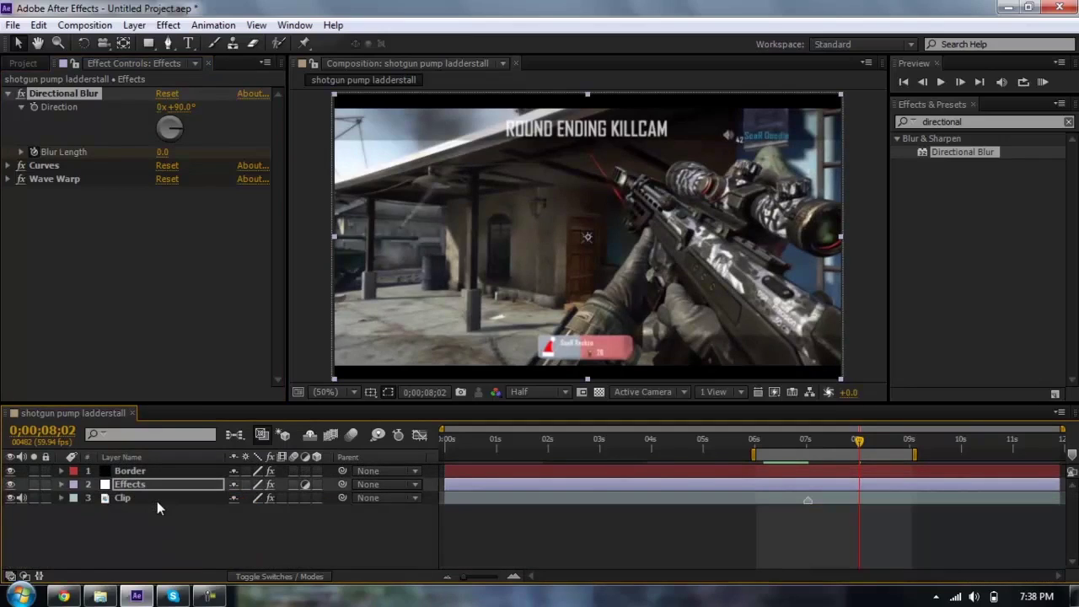
key("u")
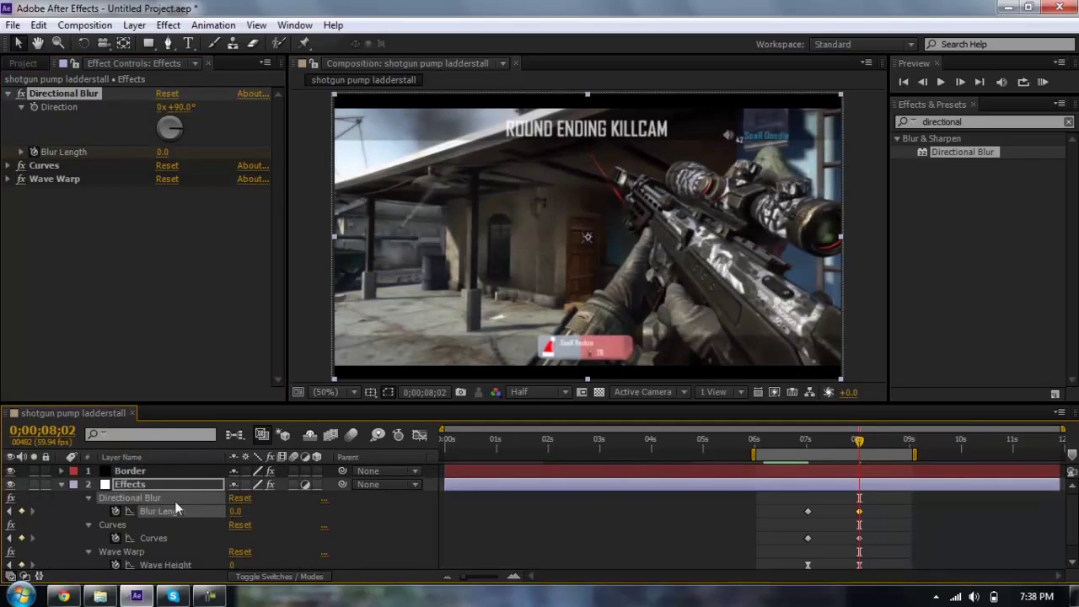
left_click_drag(786, 496, 917, 545)
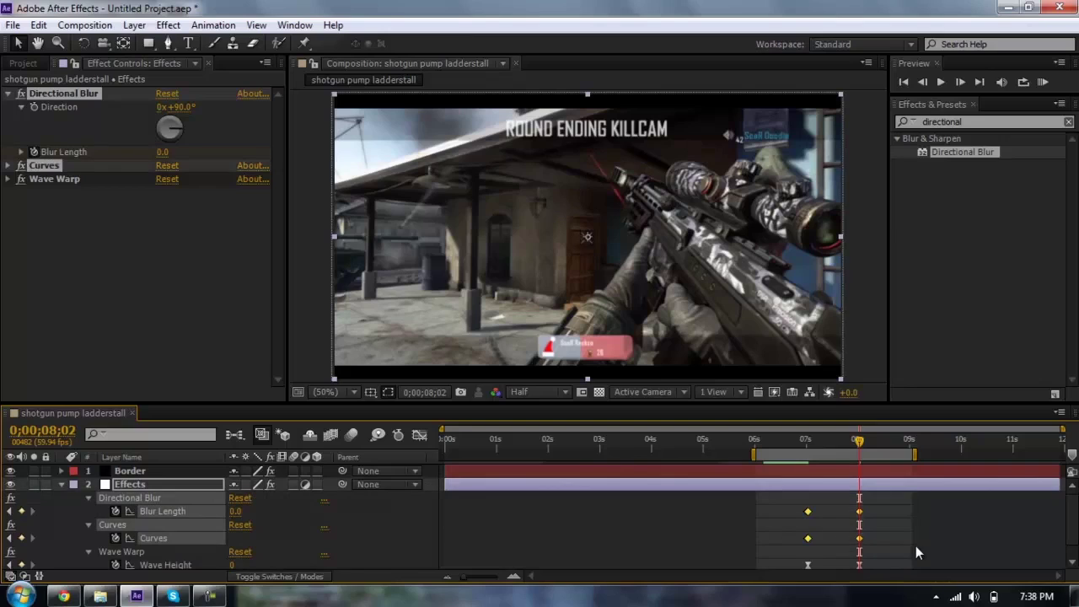
right_click(809, 516)
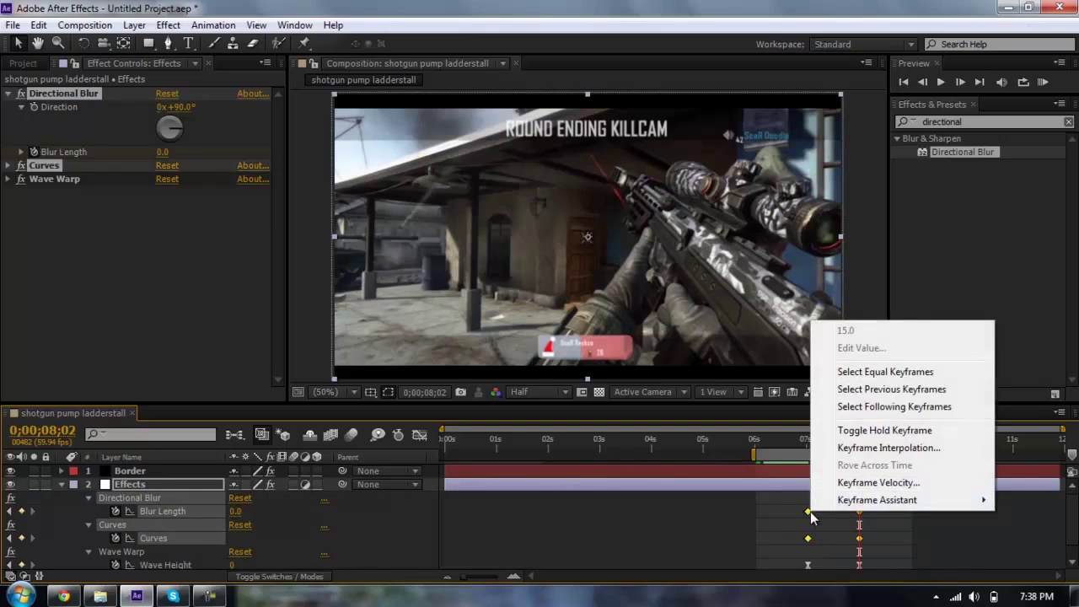
mouse_move(908, 499)
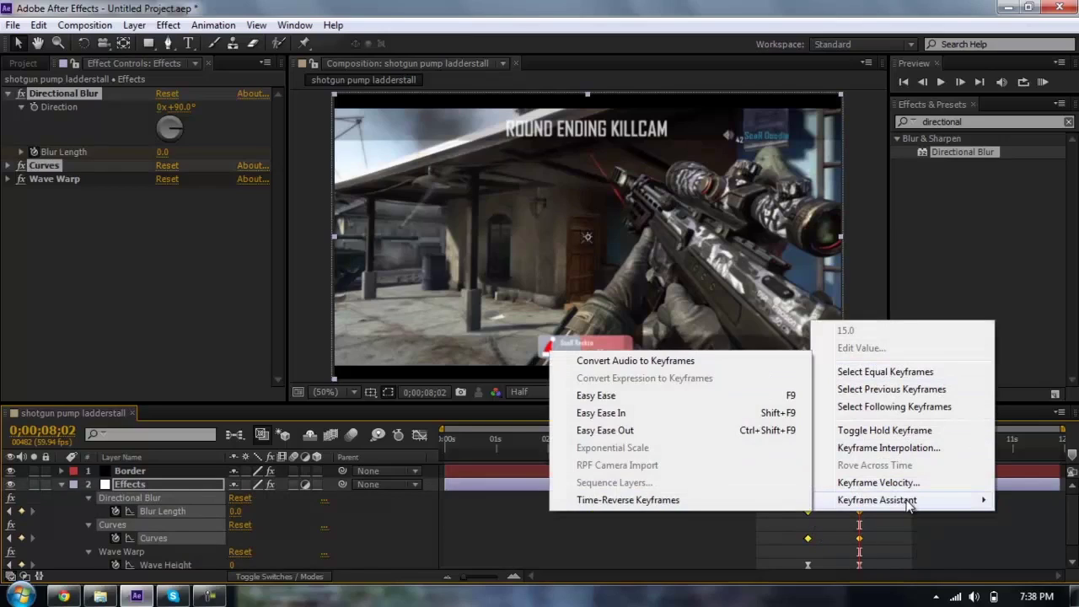
left_click(653, 395)
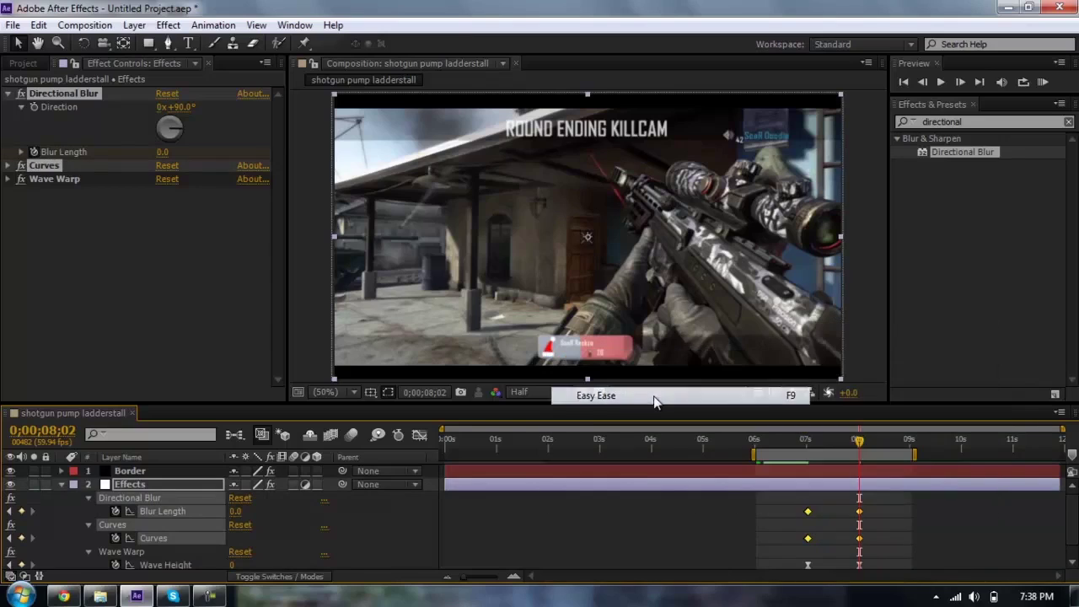
left_click(63, 484)
left_click(113, 532)
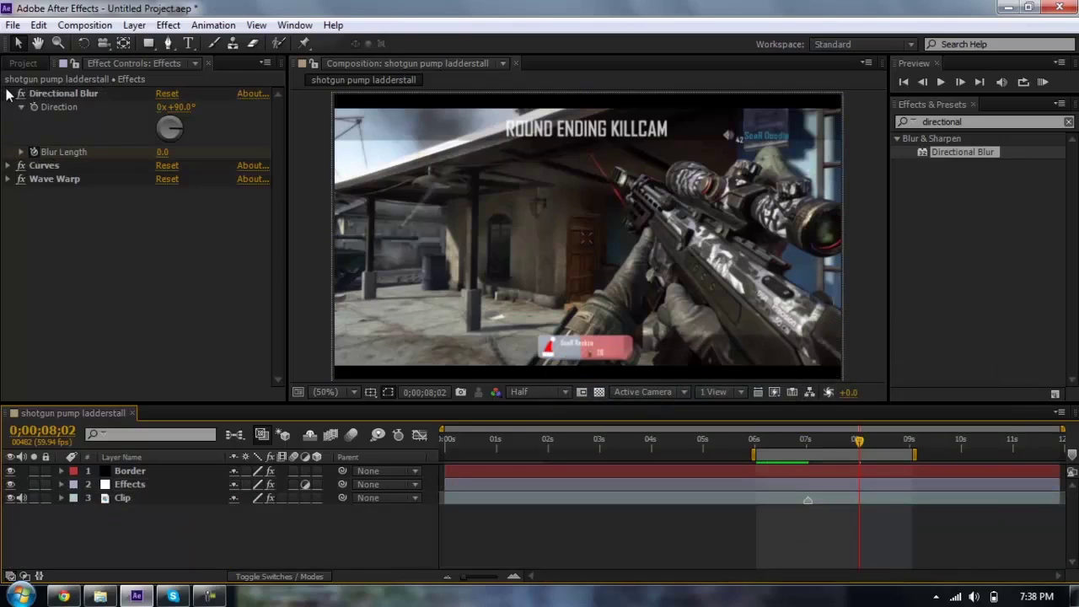
left_click(7, 92)
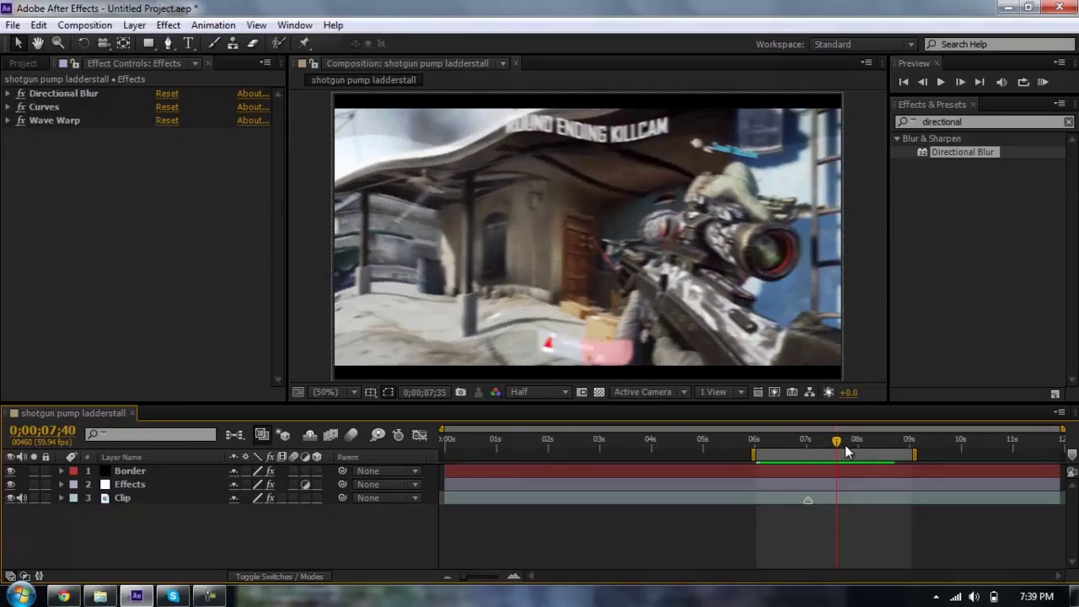
left_click(791, 446)
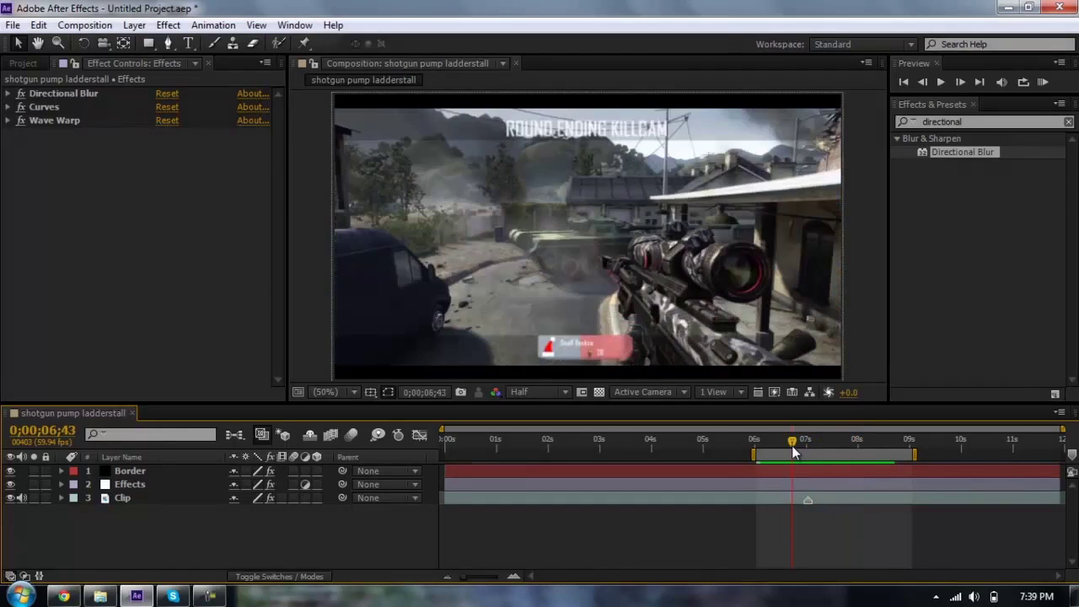
left_click_drag(792, 445, 899, 452)
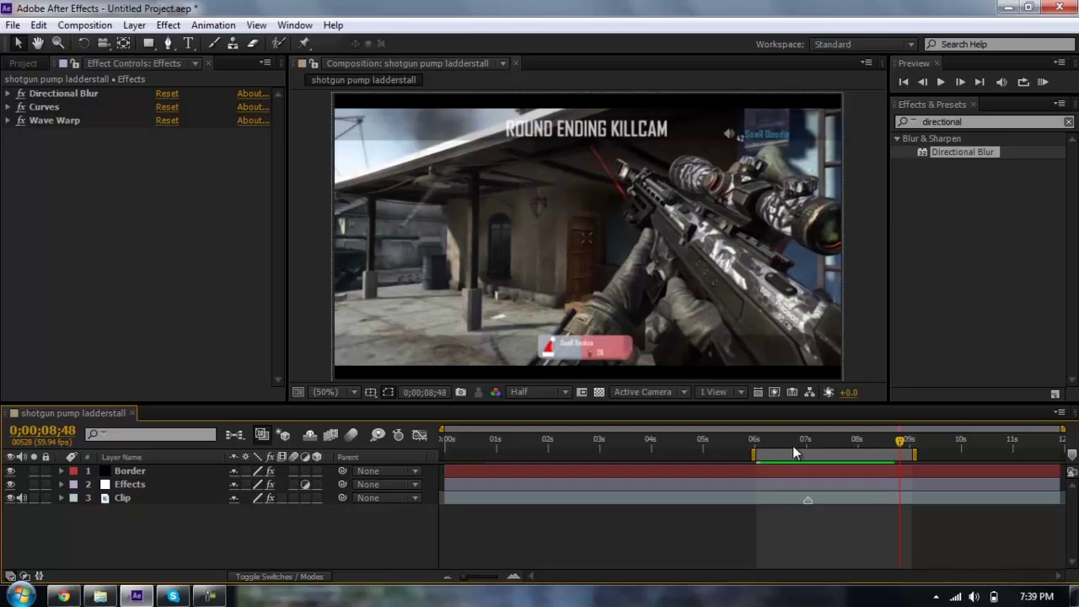
left_click_drag(793, 445, 857, 449)
key("space")
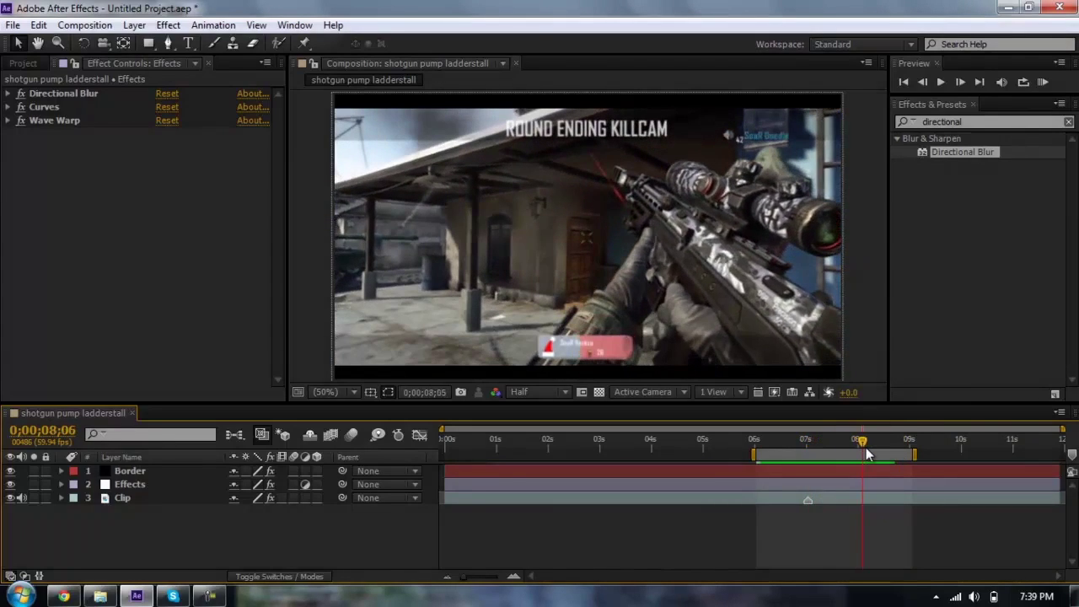
left_click_drag(785, 439, 873, 445)
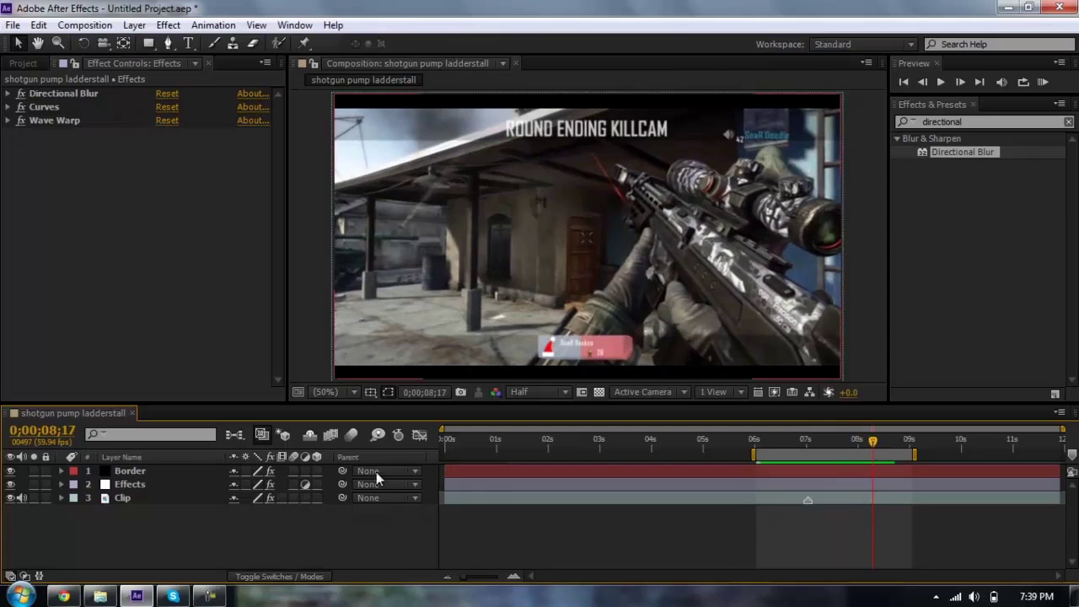